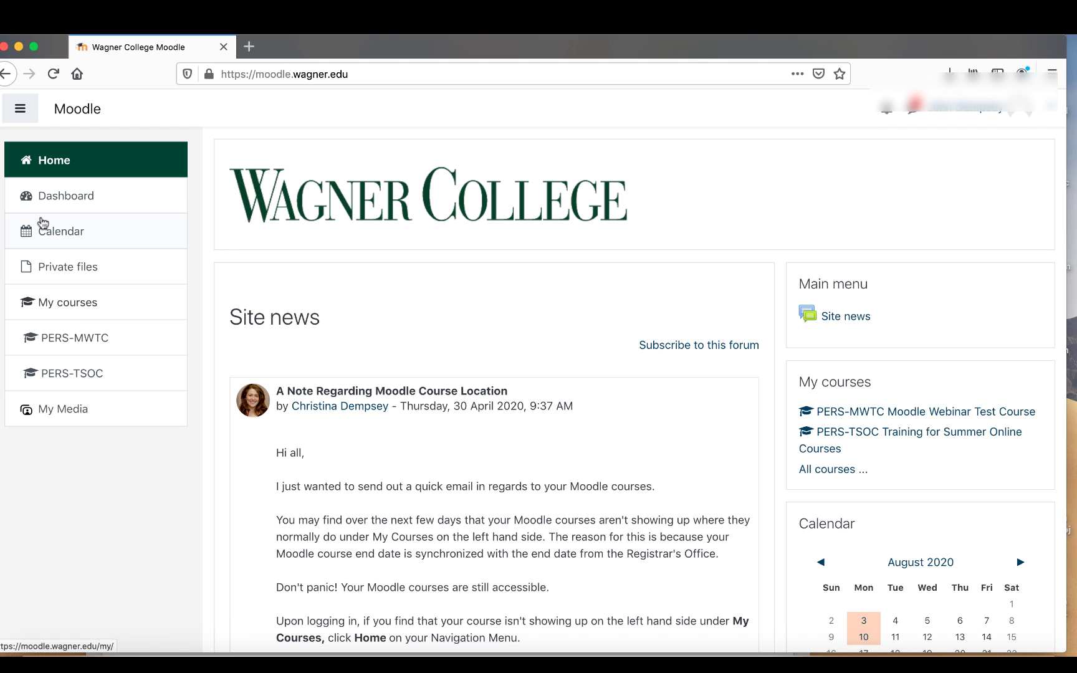
Toggle the site navigation drawer and open the still-empty My Media library
left_click(27, 114)
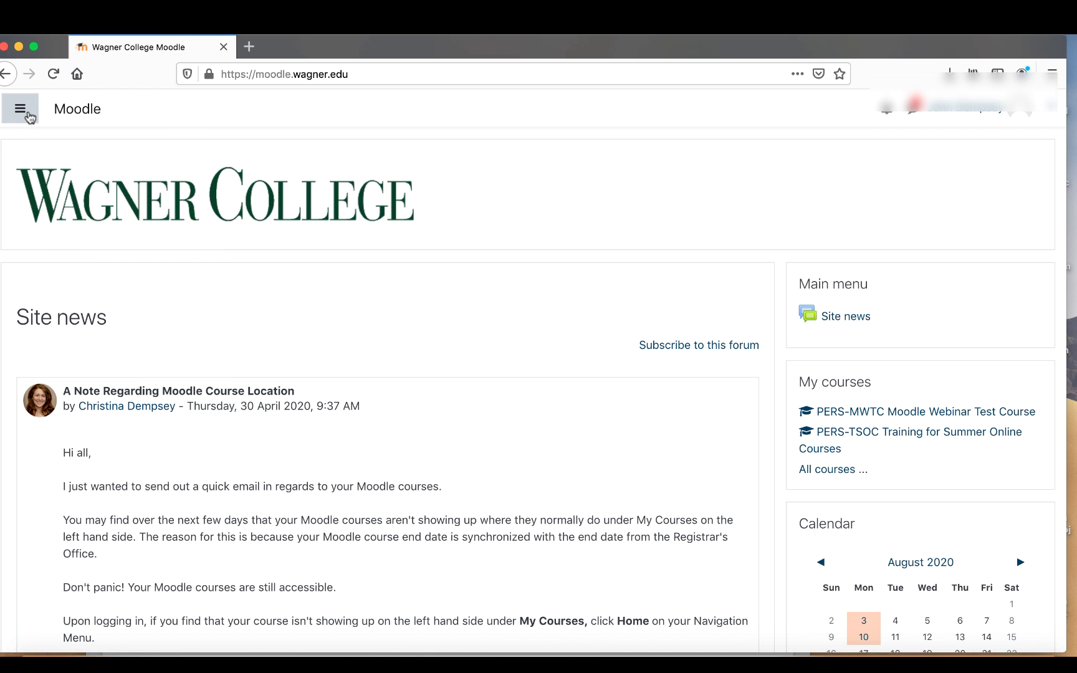
left_click(28, 115)
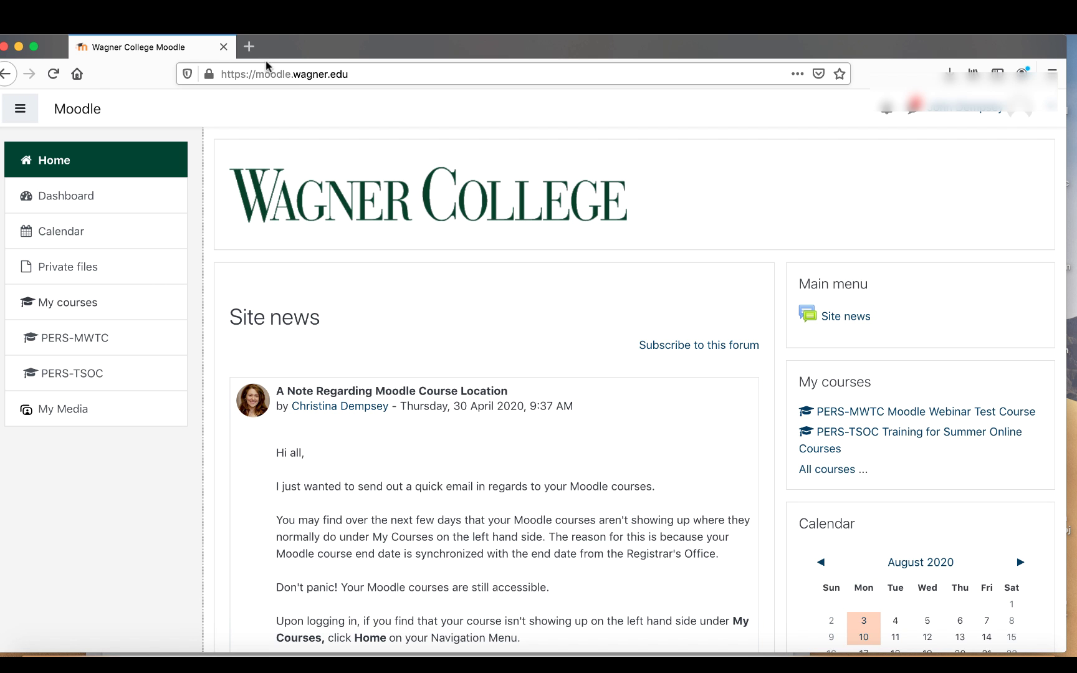
left_click_drag(330, 41, 340, 41)
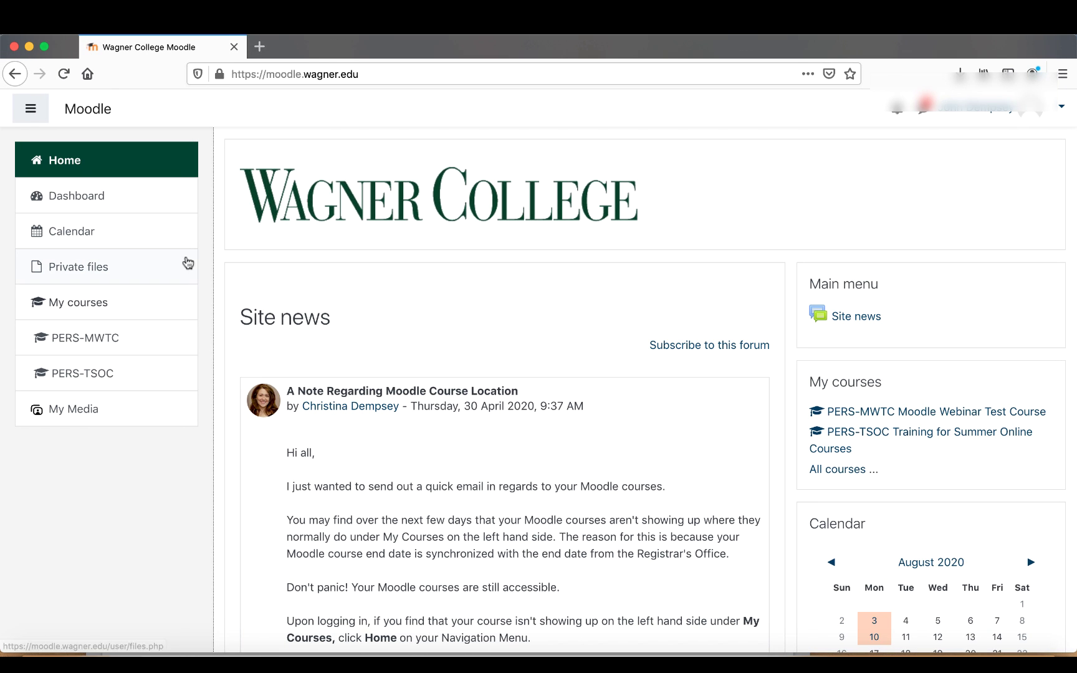
left_click(85, 412)
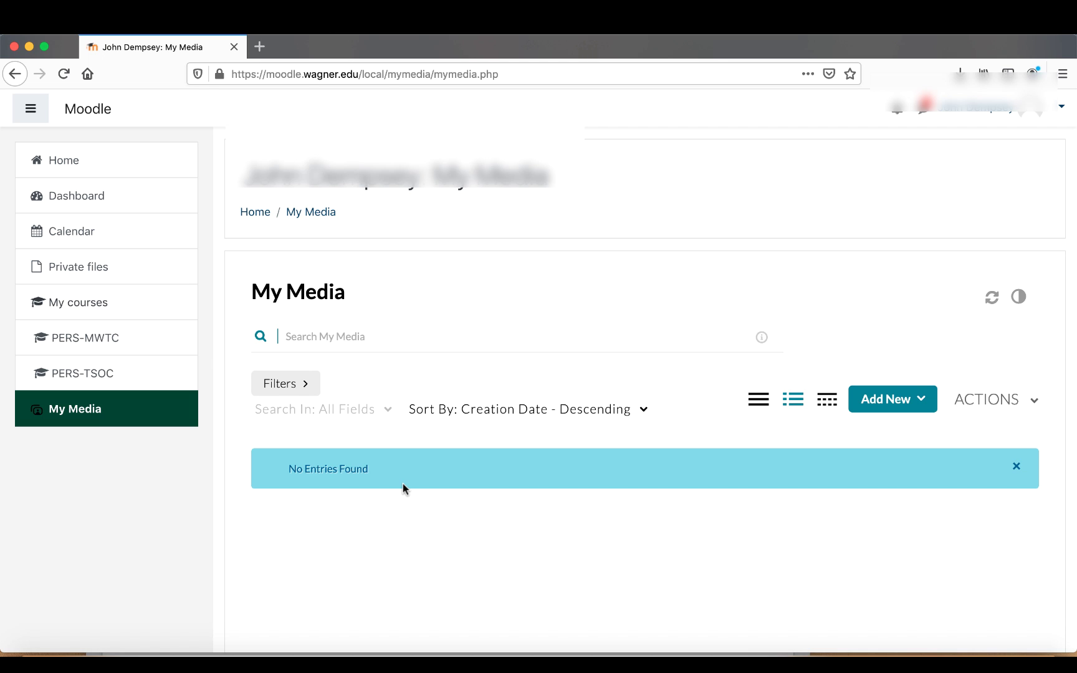
scroll(403, 489, "down", 2)
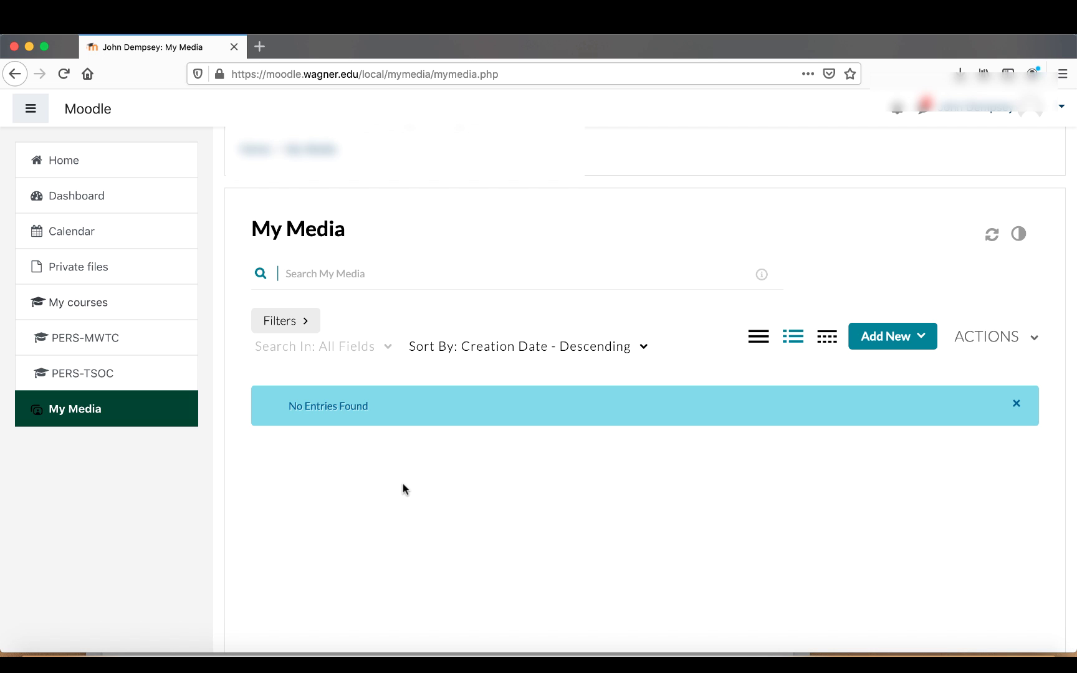
scroll(527, 420, "up", 2)
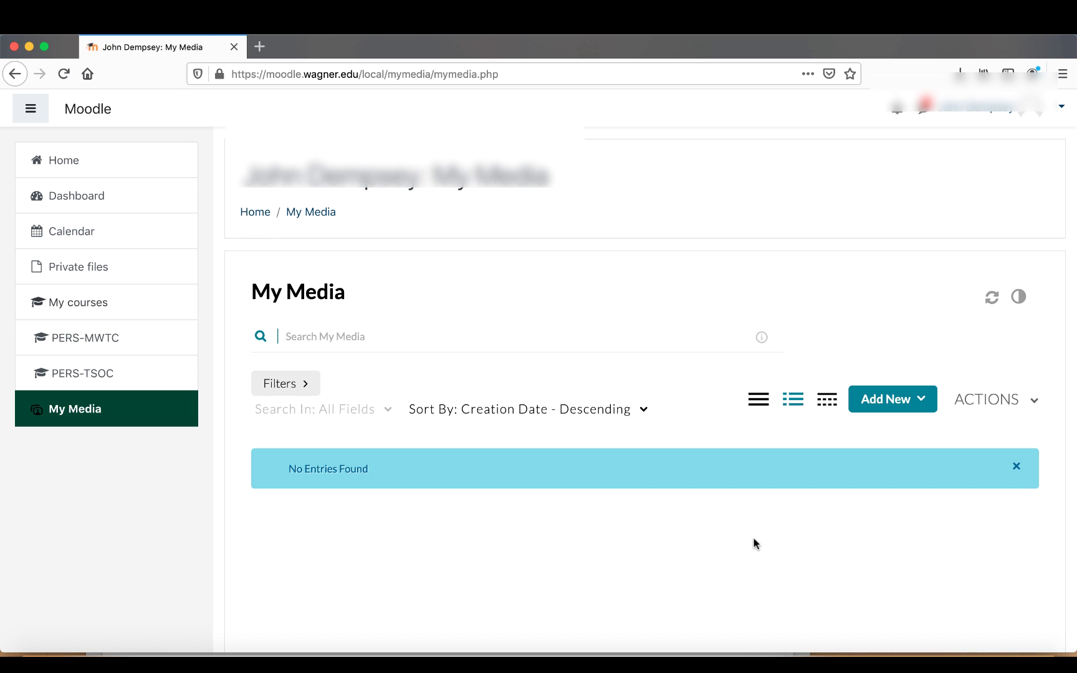
Choose Media Upload from the Add New menu
left_click(899, 411)
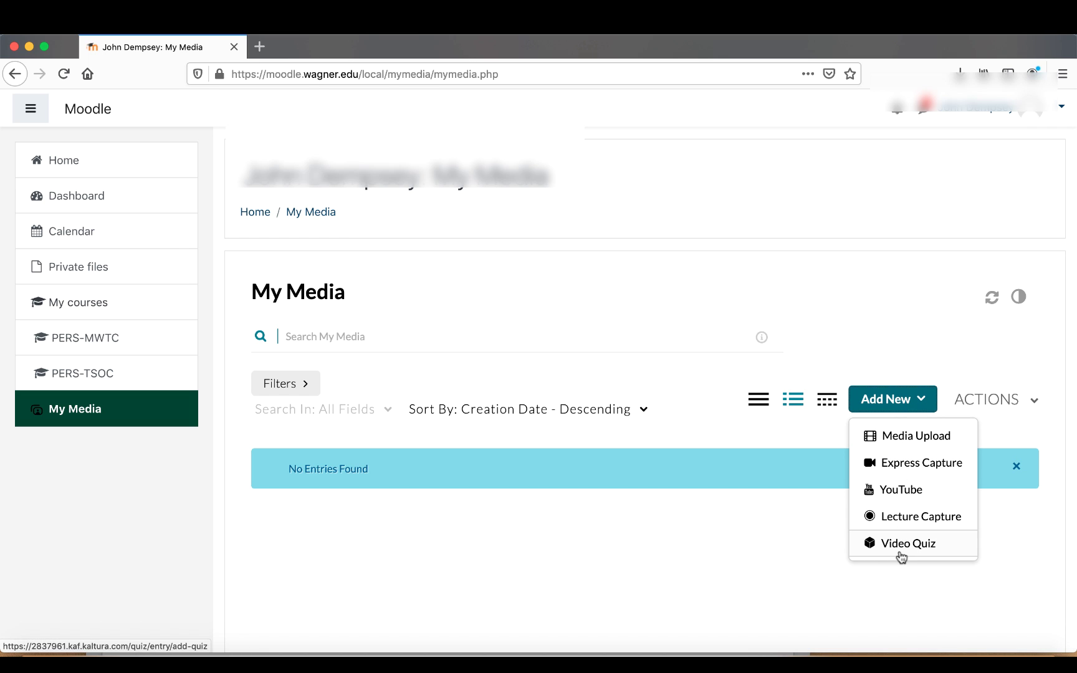
left_click(908, 443)
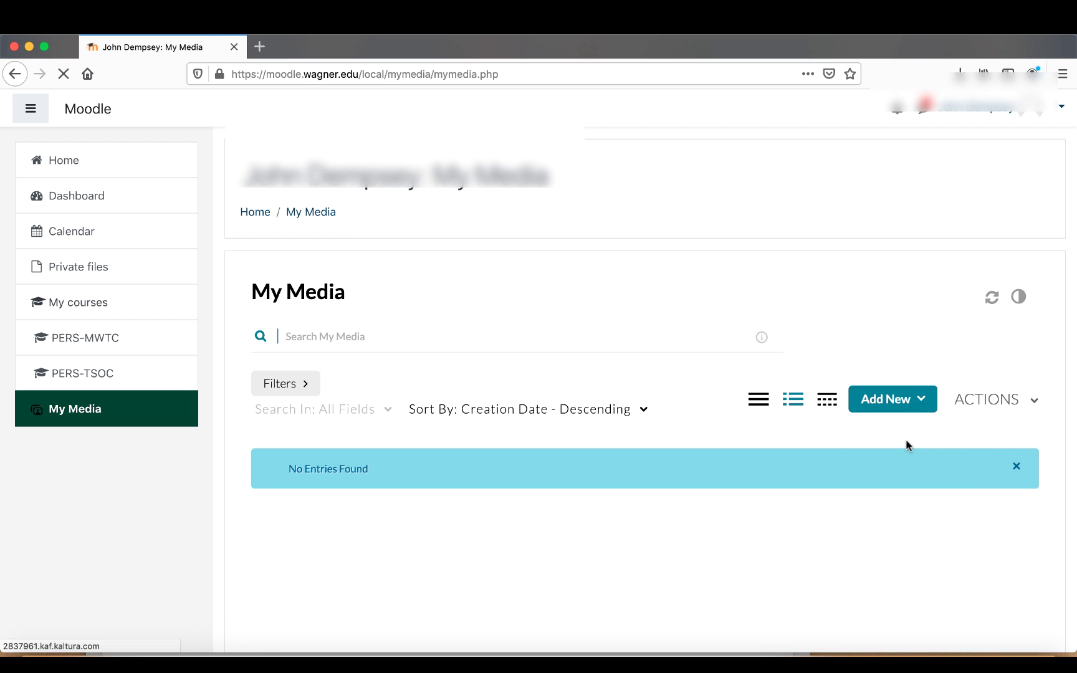
scroll(906, 438, "down", 1)
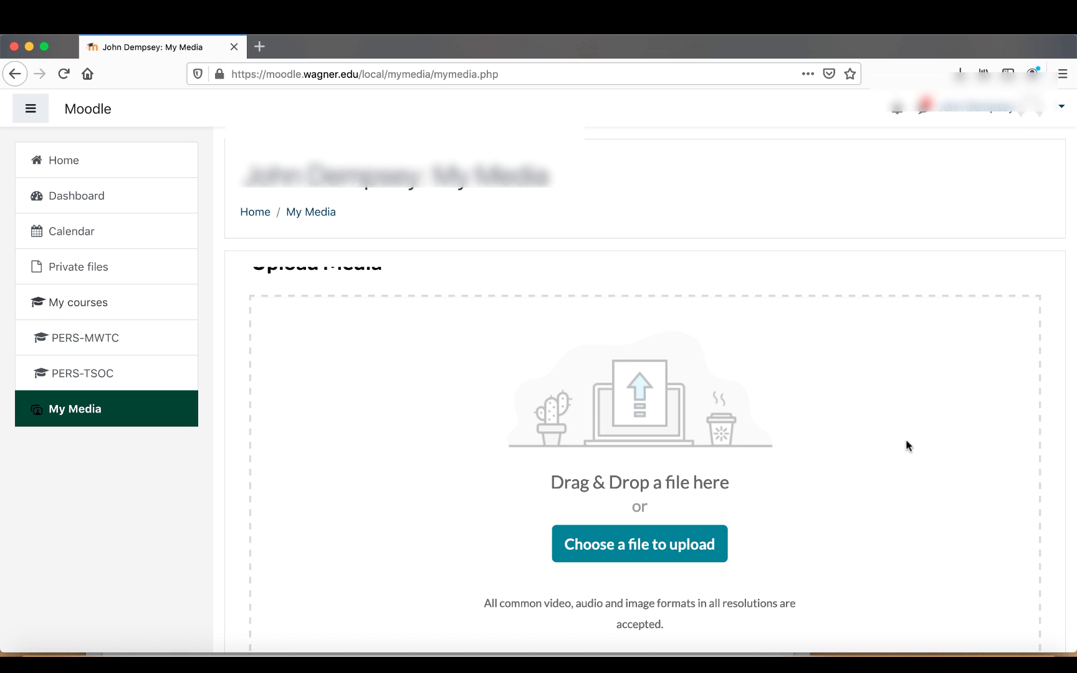
Upload the Using Quickmail in Moodle MP4 from the Desktop
left_click(628, 548)
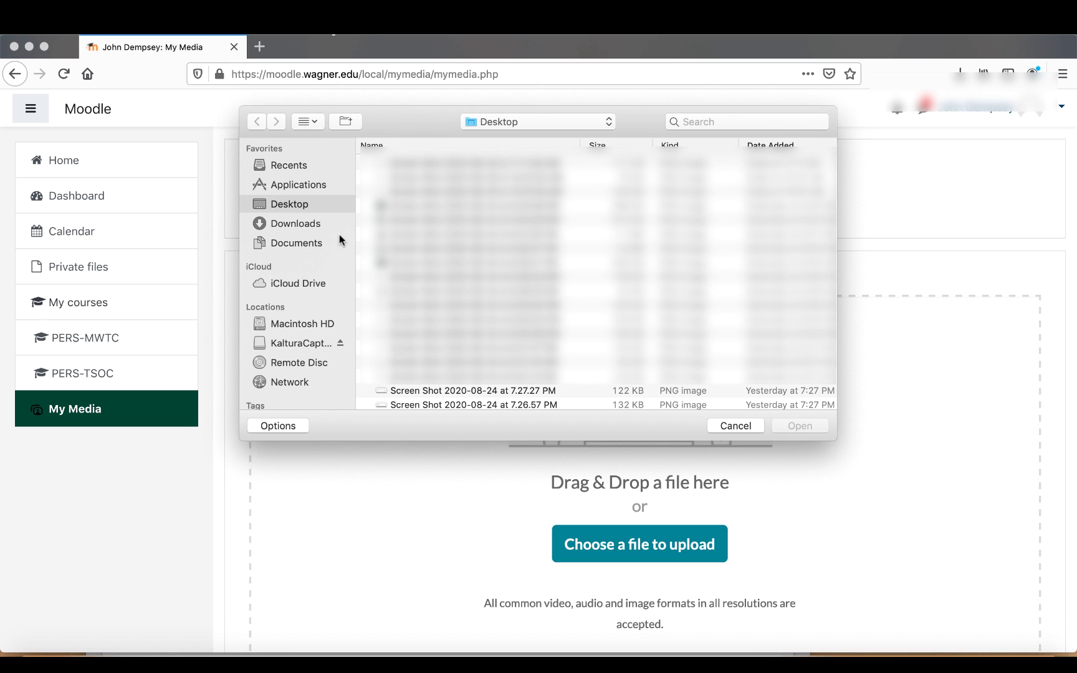
scroll(492, 312, "down", 5)
left_click(495, 344)
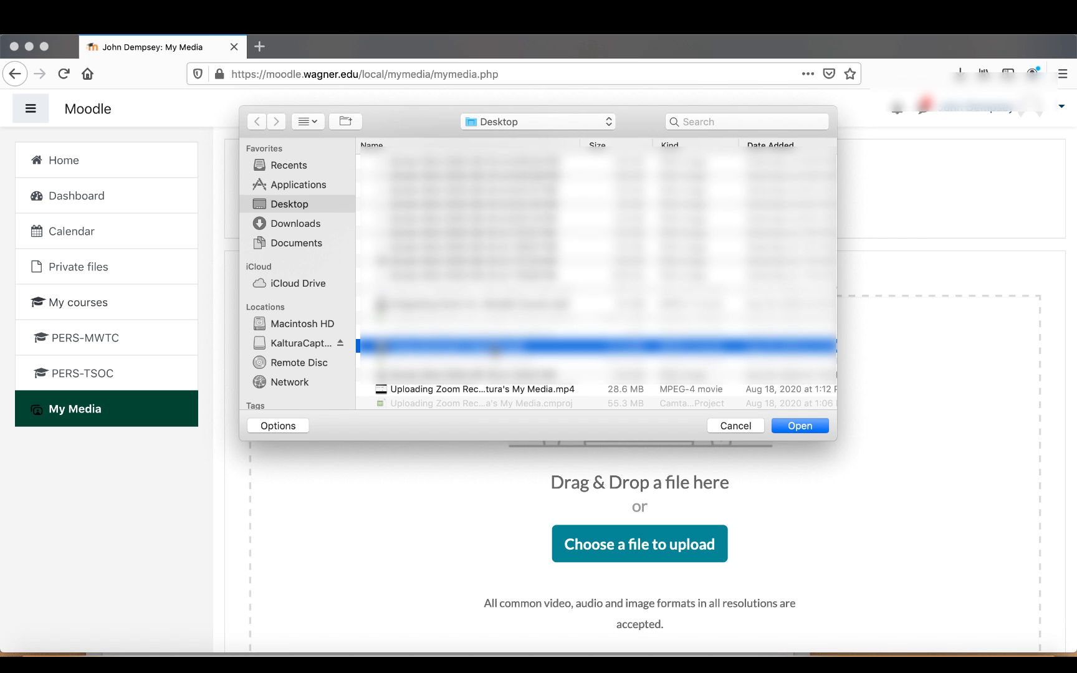
double_click(495, 348)
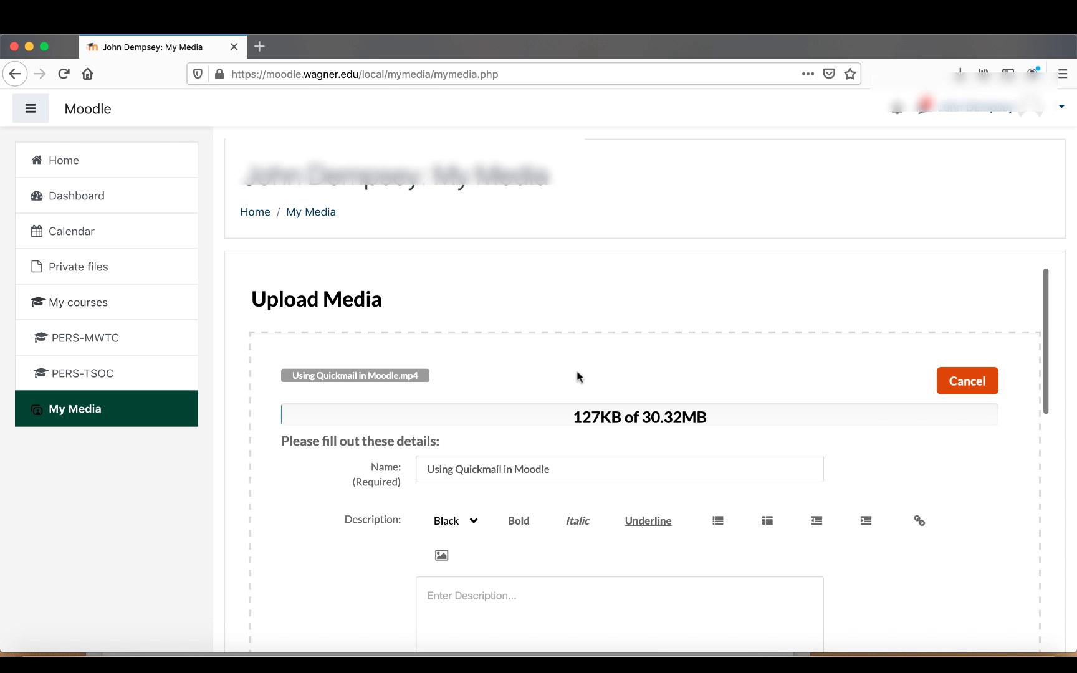
Keep the new entry Private and save its details
scroll(576, 370, "down", 4)
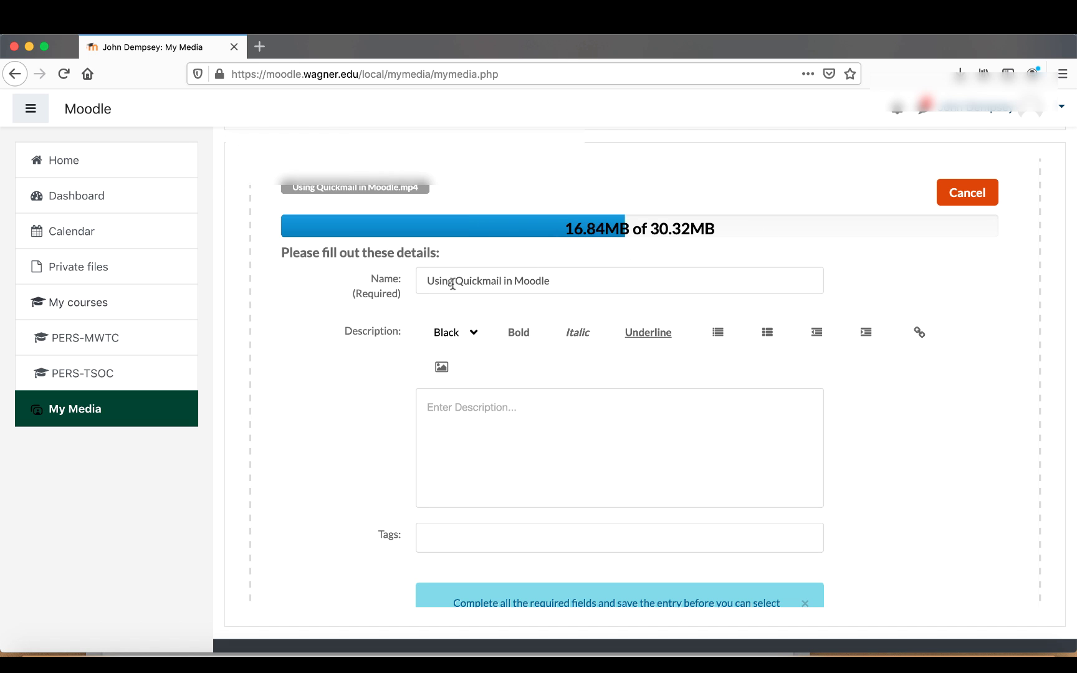
scroll(495, 424, "down", 3)
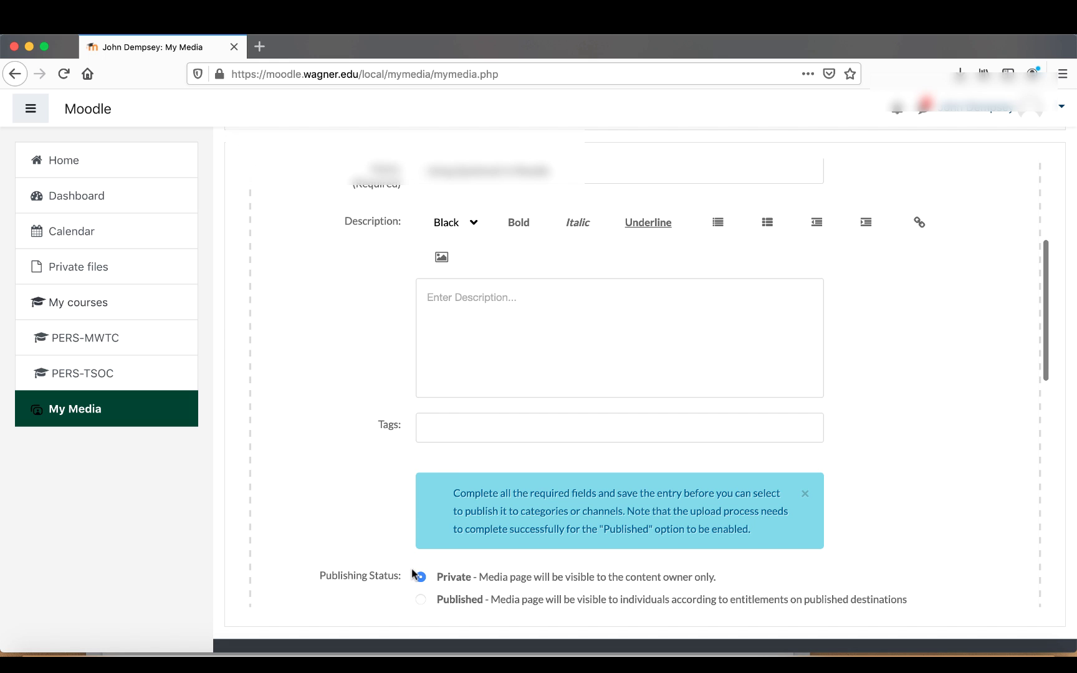
scroll(411, 569, "down", 1)
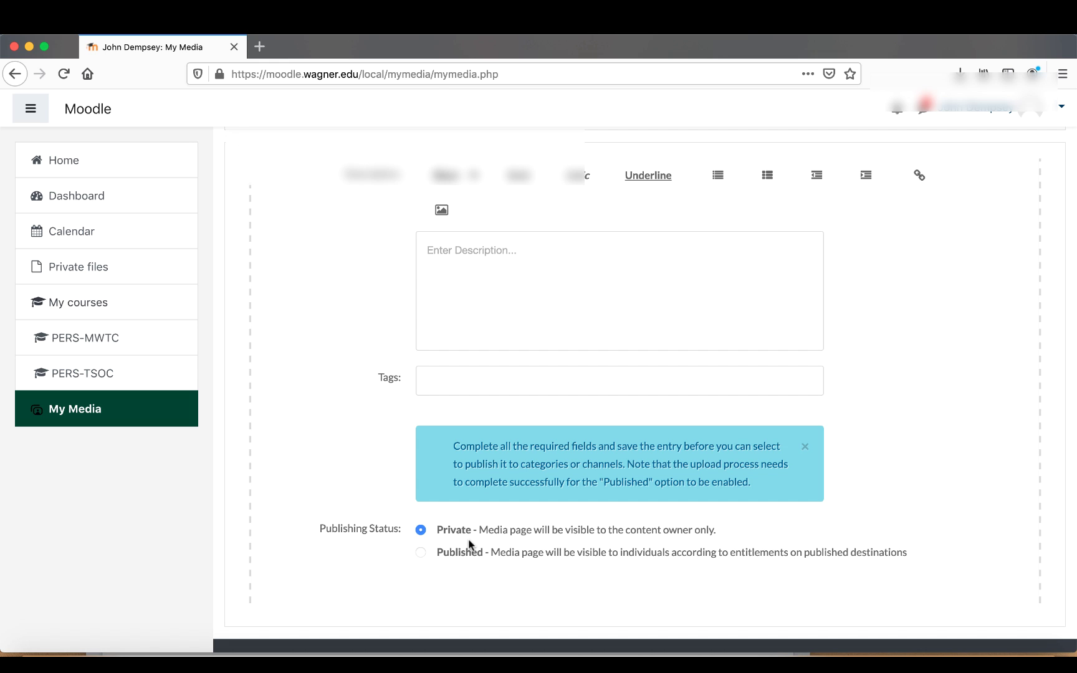
scroll(468, 543, "down", 3)
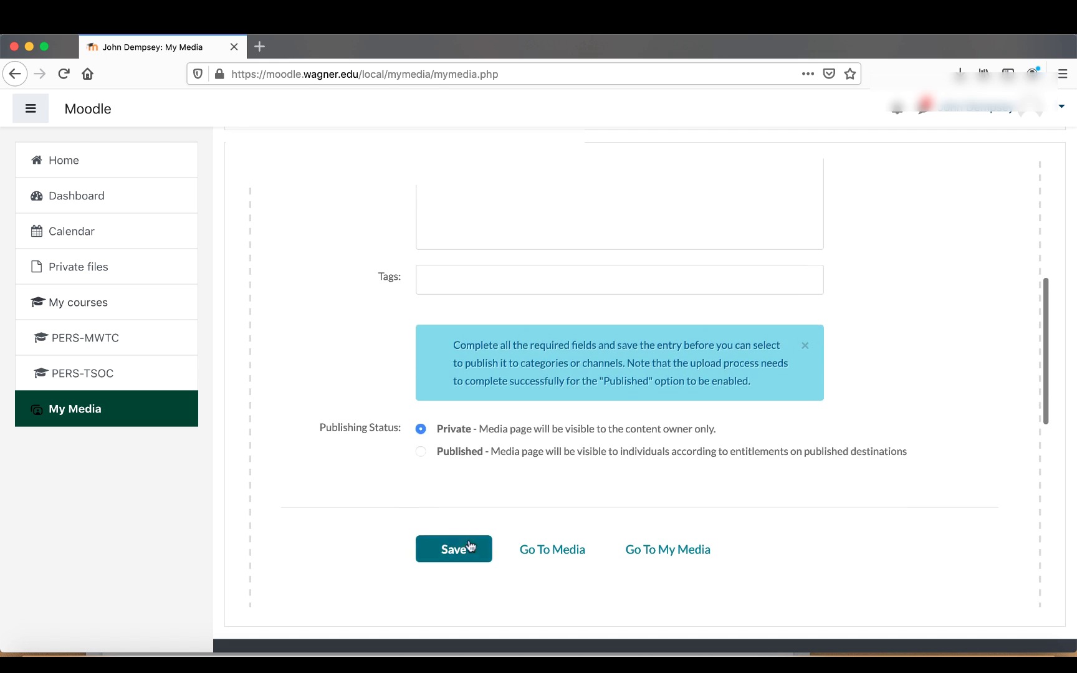
left_click(468, 548)
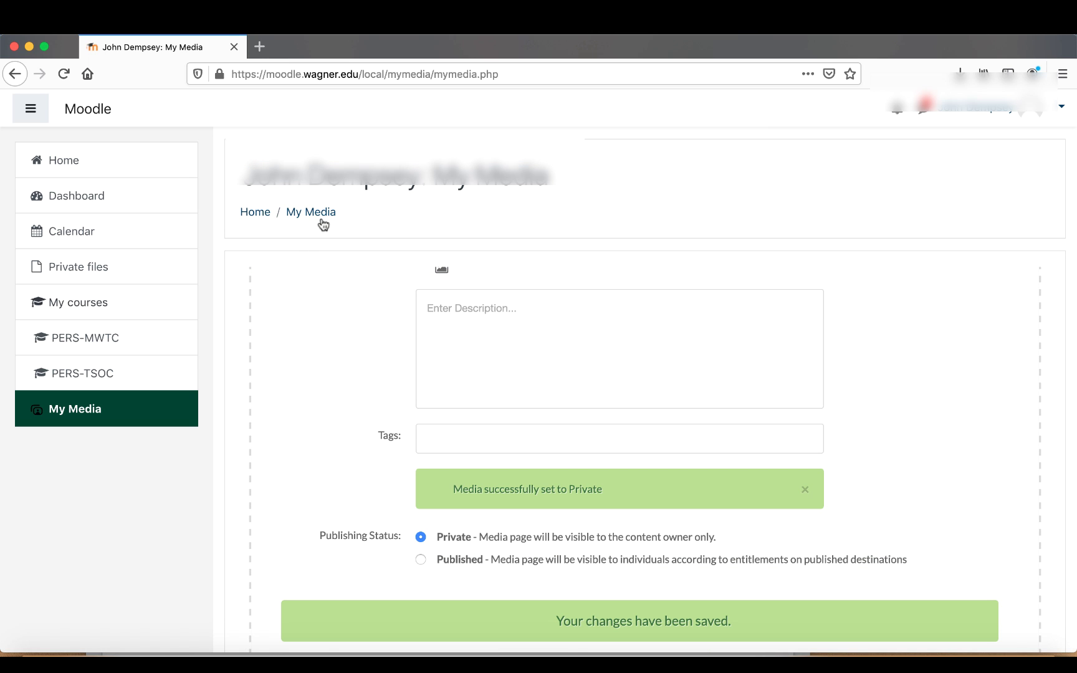
scroll(325, 220, "down", 5)
Return to My Media, view the Using Quickmail in Moodle entry, and open Add New
left_click(645, 533)
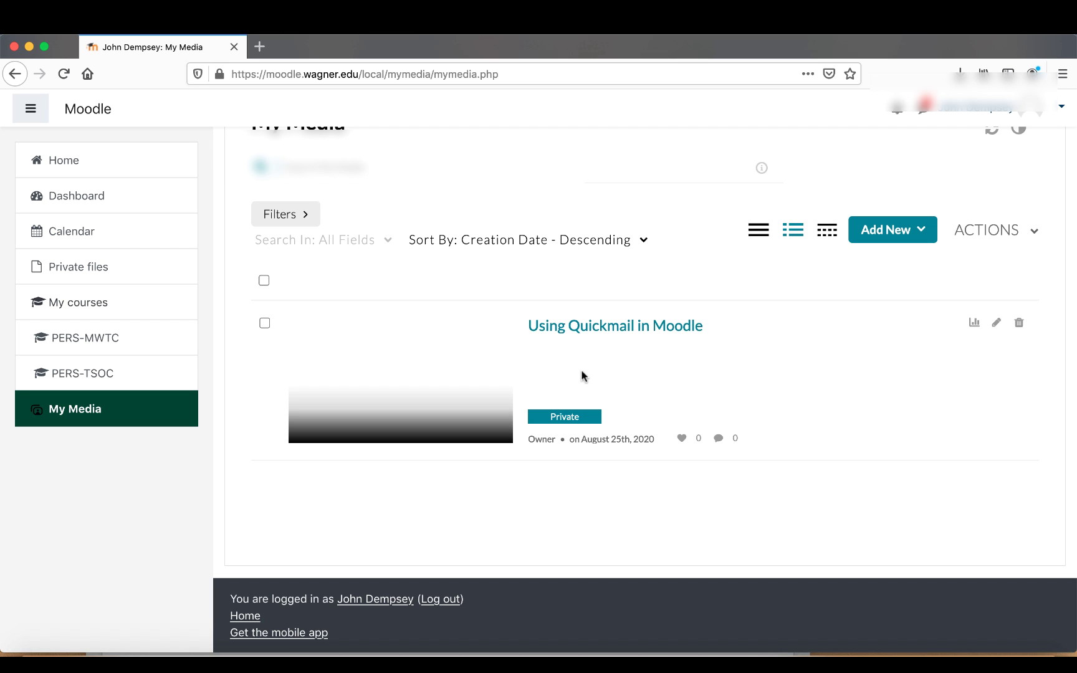
left_click(605, 329)
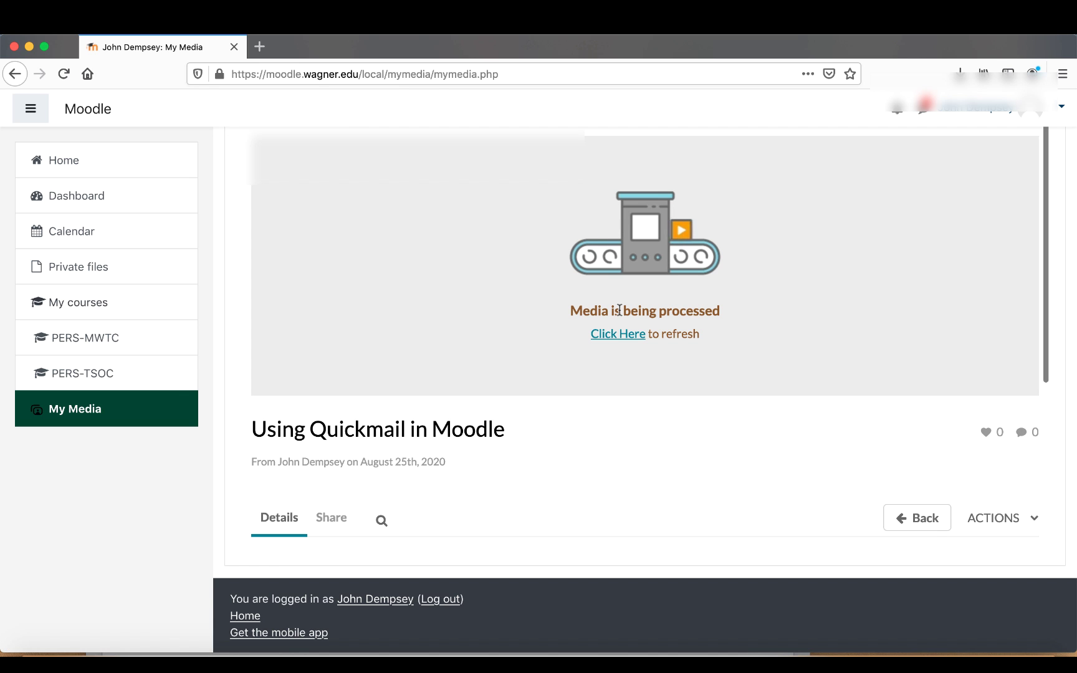
scroll(620, 315, "up", 3)
left_click(332, 213)
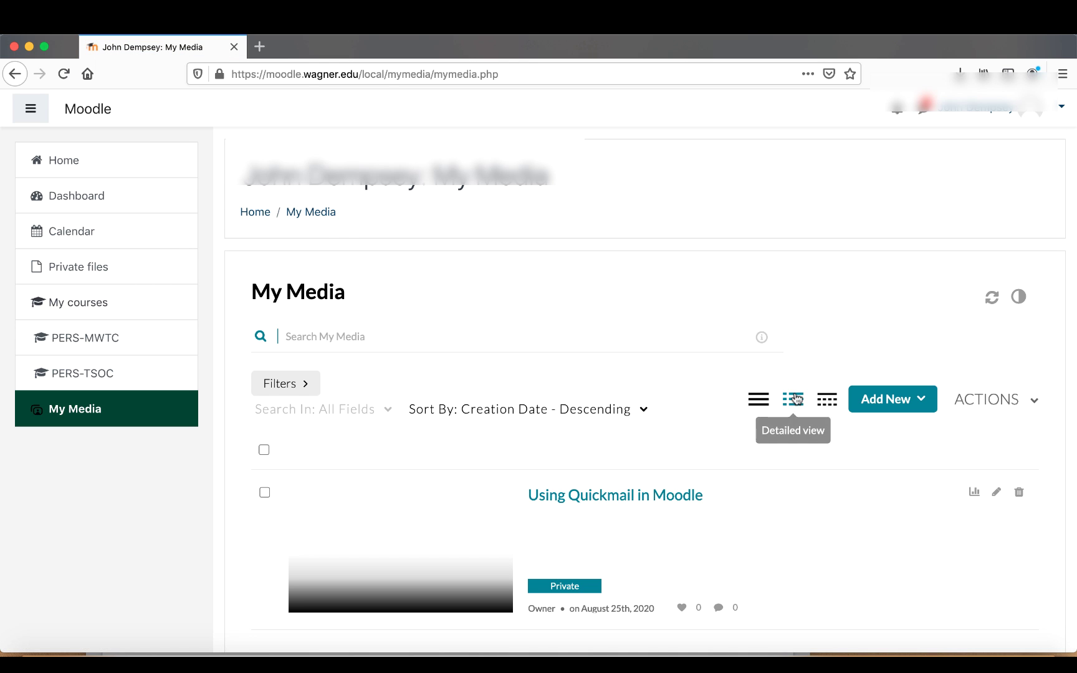
left_click(901, 399)
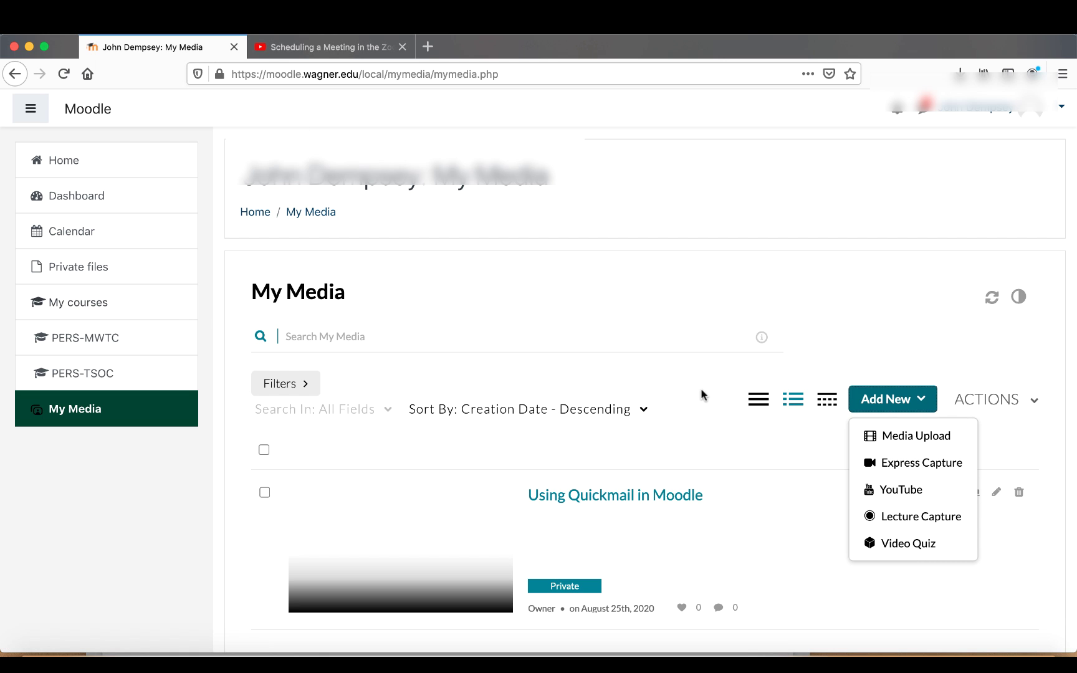
Choose YouTube under Add New and copy the Zoom video's YouTube share link
left_click(895, 498)
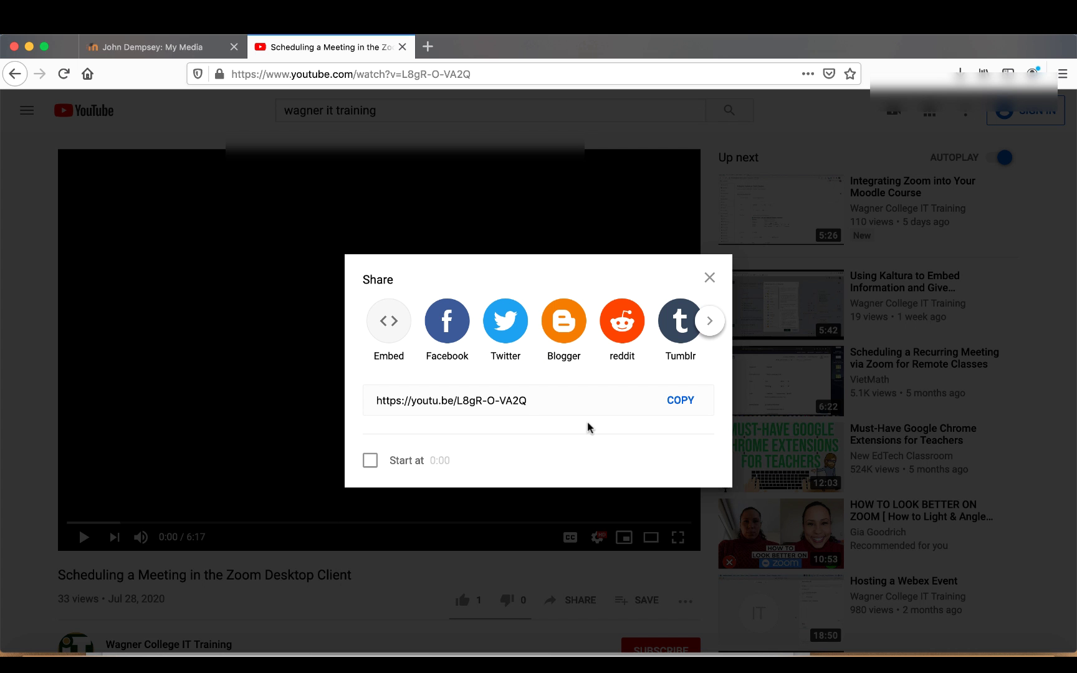
left_click(691, 404)
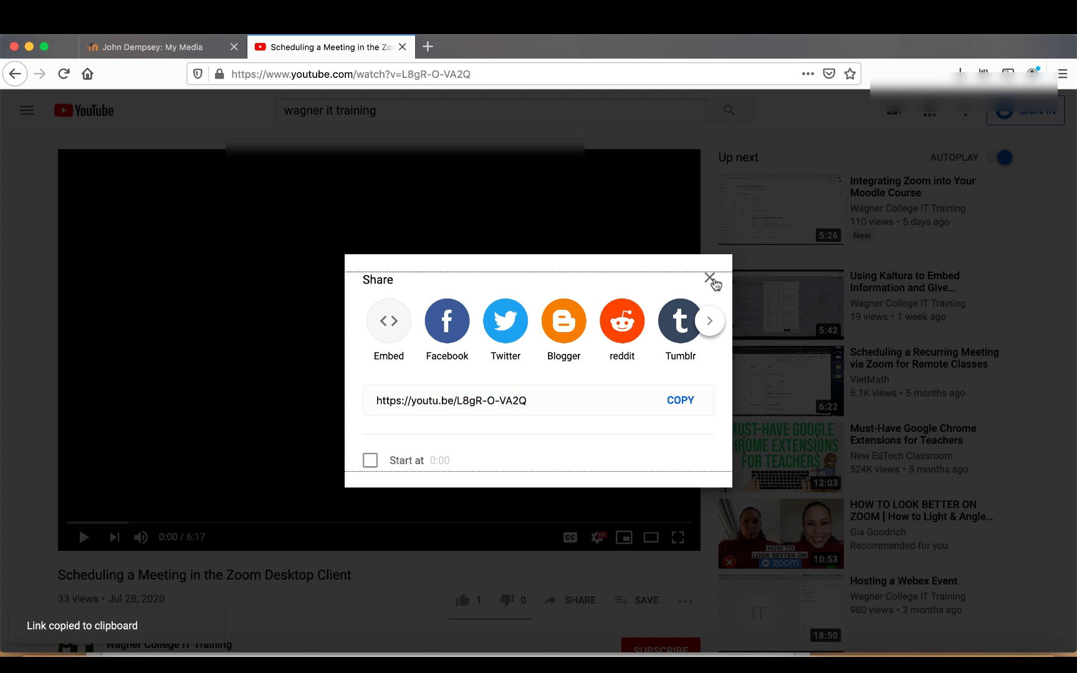
left_click(711, 279)
Paste the copied YouTube link and preview the Zoom scheduling video
left_click(172, 44)
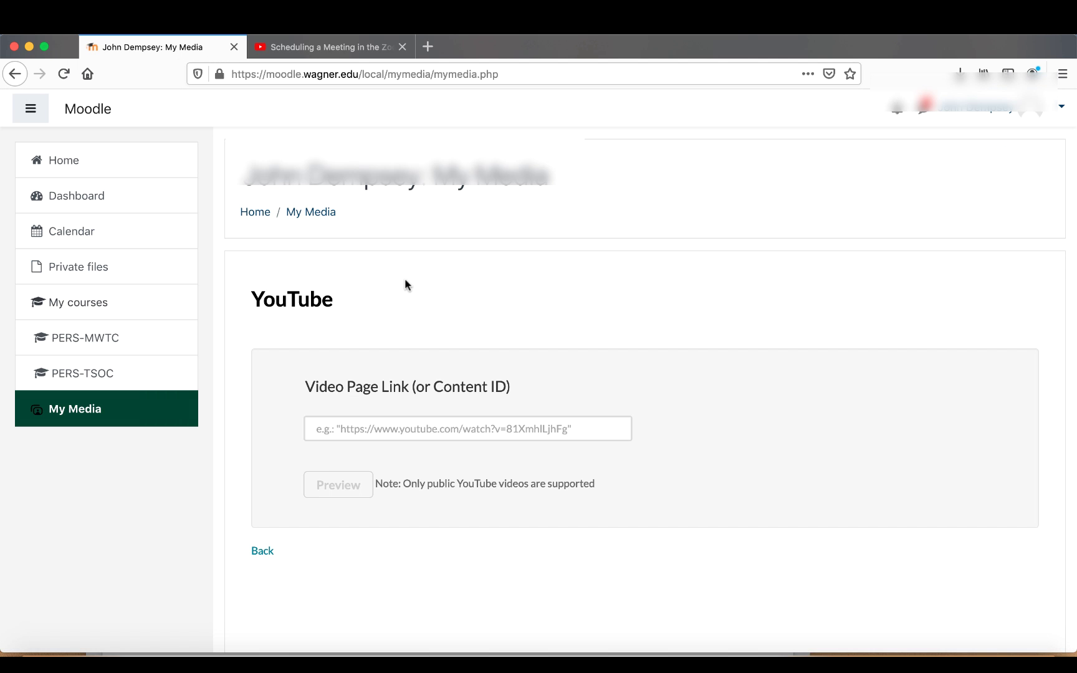
left_click(409, 422)
key("cmd+v")
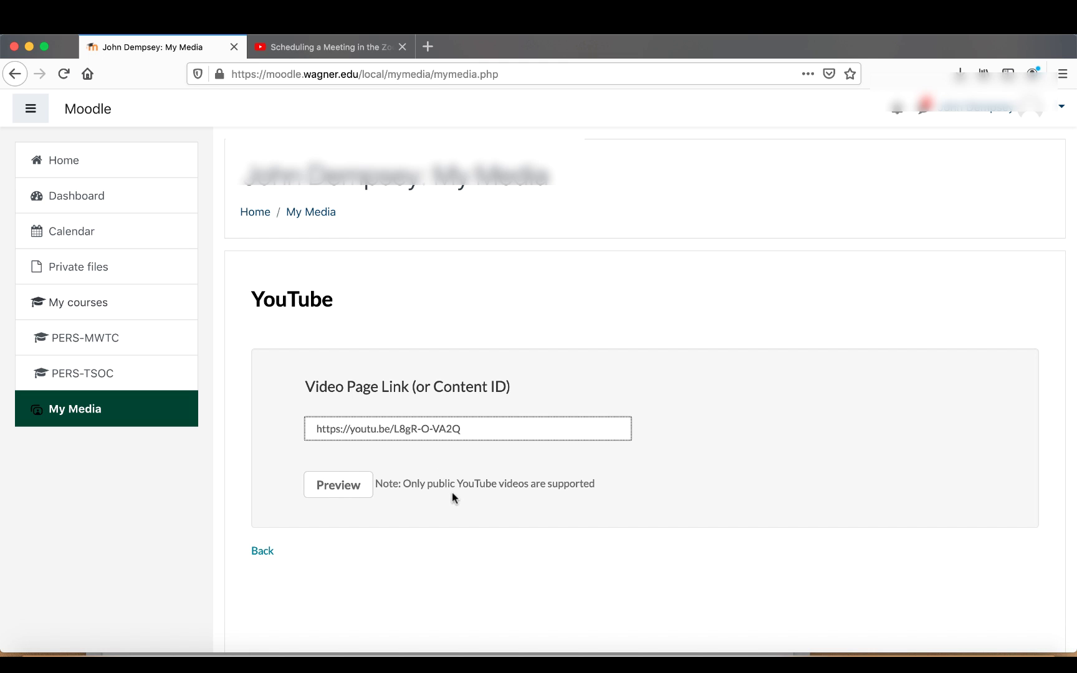
left_click(342, 495)
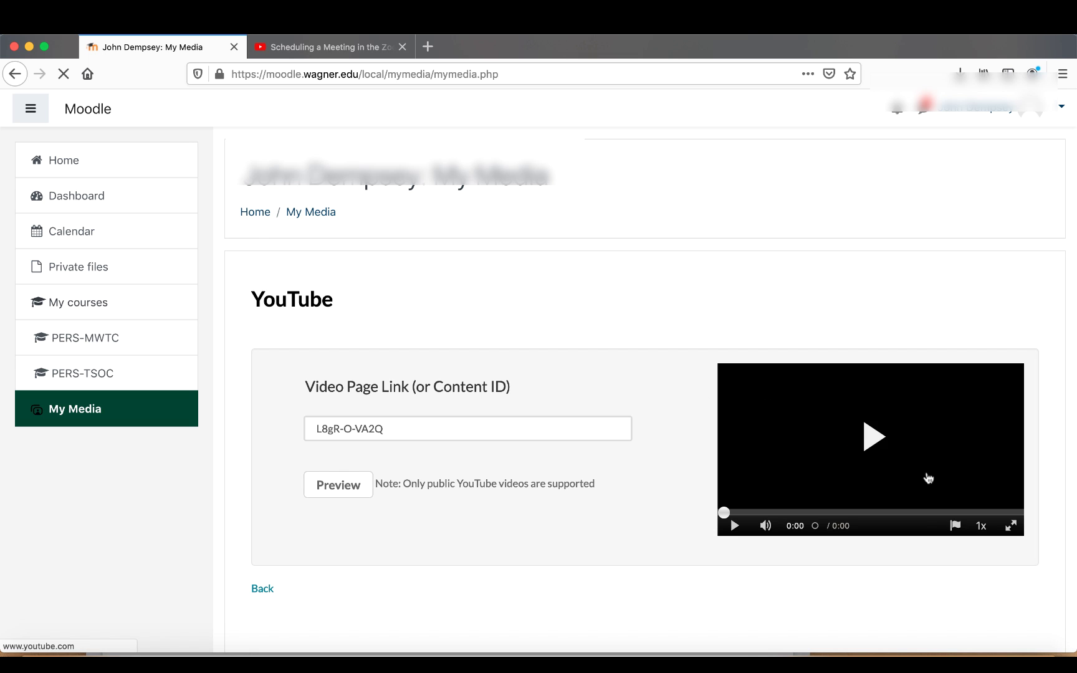
left_click(927, 473)
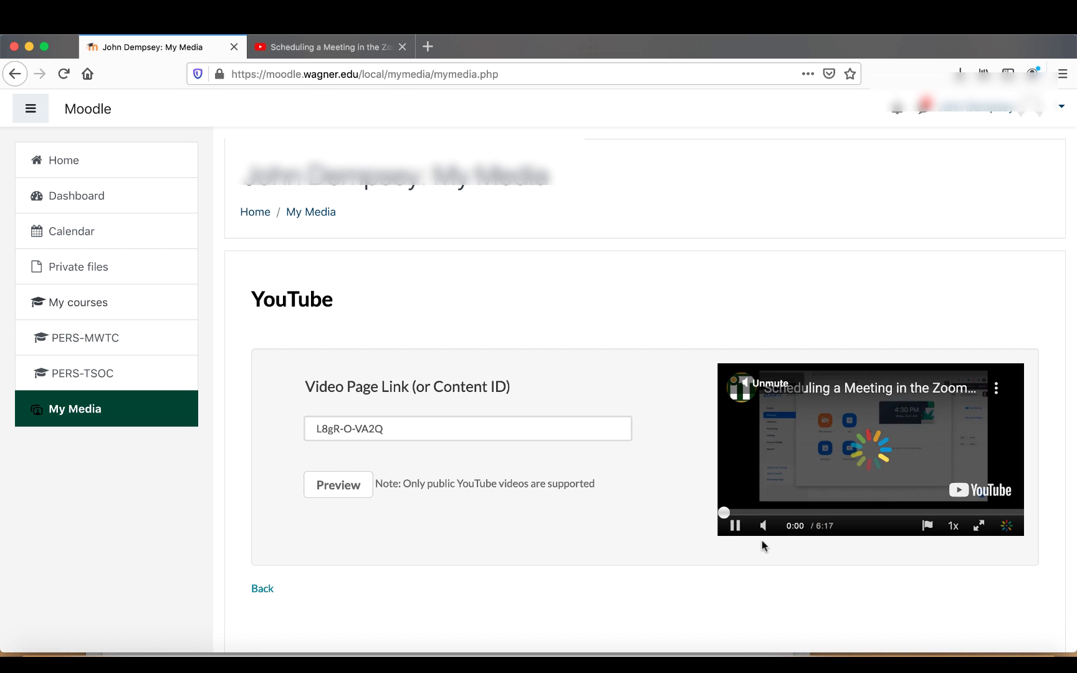
scroll(765, 544, "down", 1)
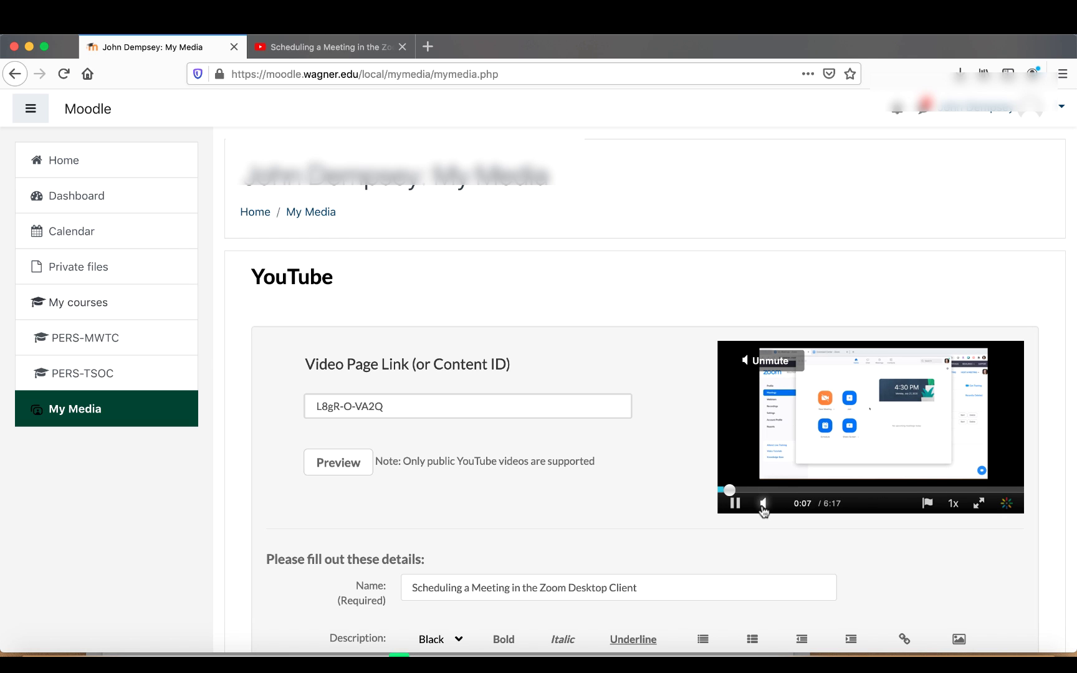
left_click(736, 504)
Save 'Scheduling a Meeting in the Zoom Desktop Client' as Private with its description
scroll(437, 453, "down", 2)
scroll(437, 453, "down", 4)
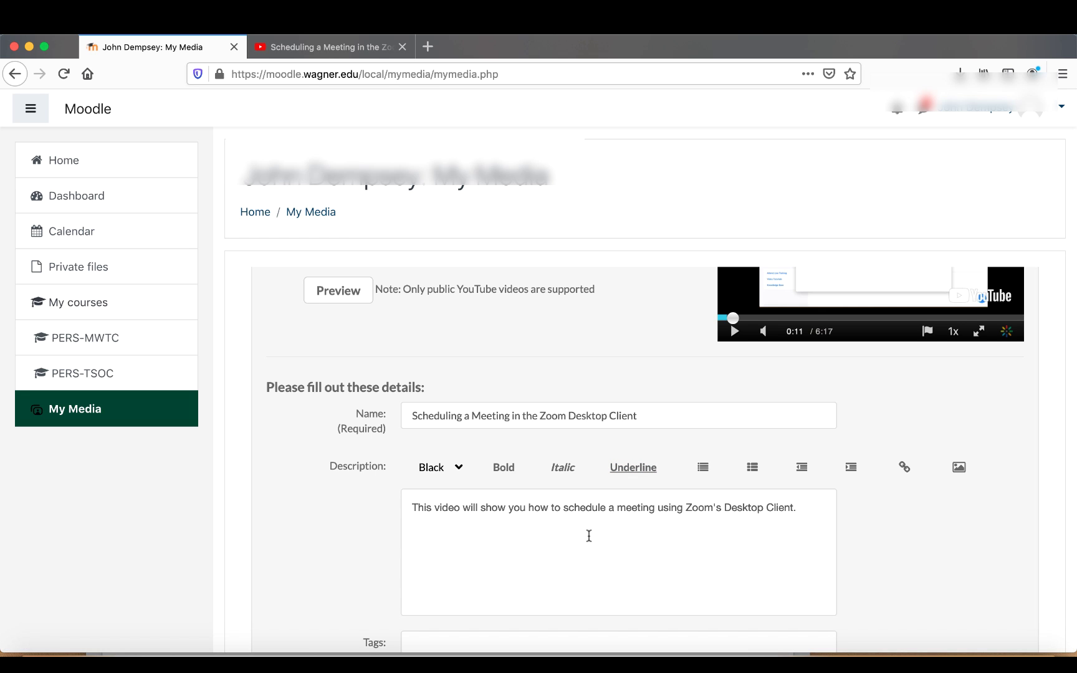
scroll(589, 536, "down", 4)
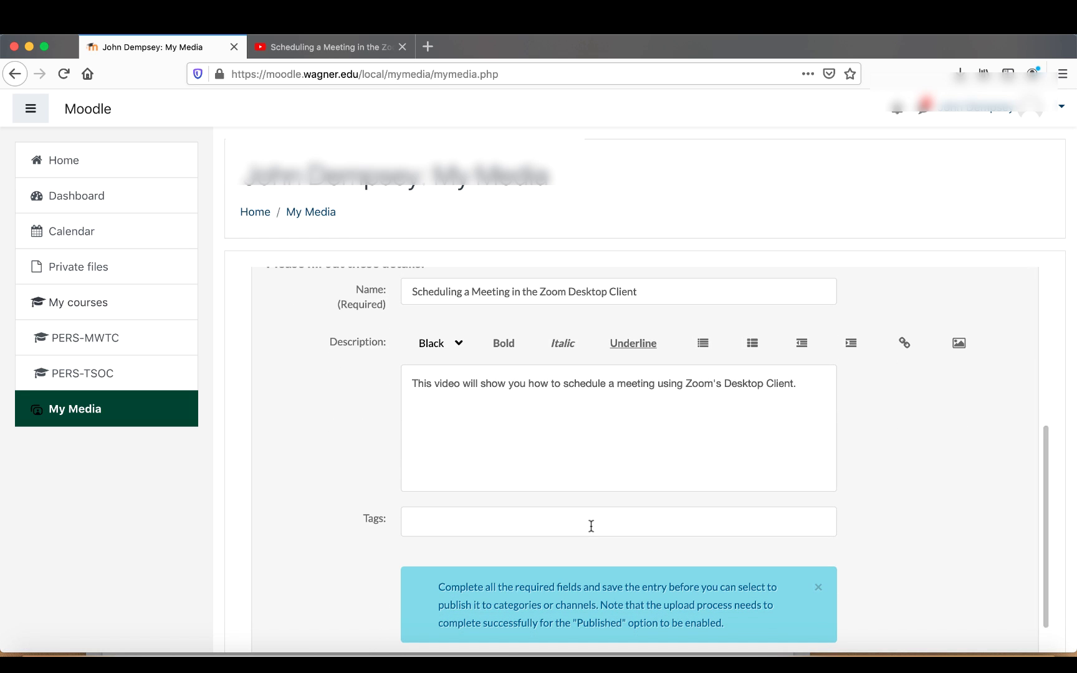
scroll(591, 526, "down", 6)
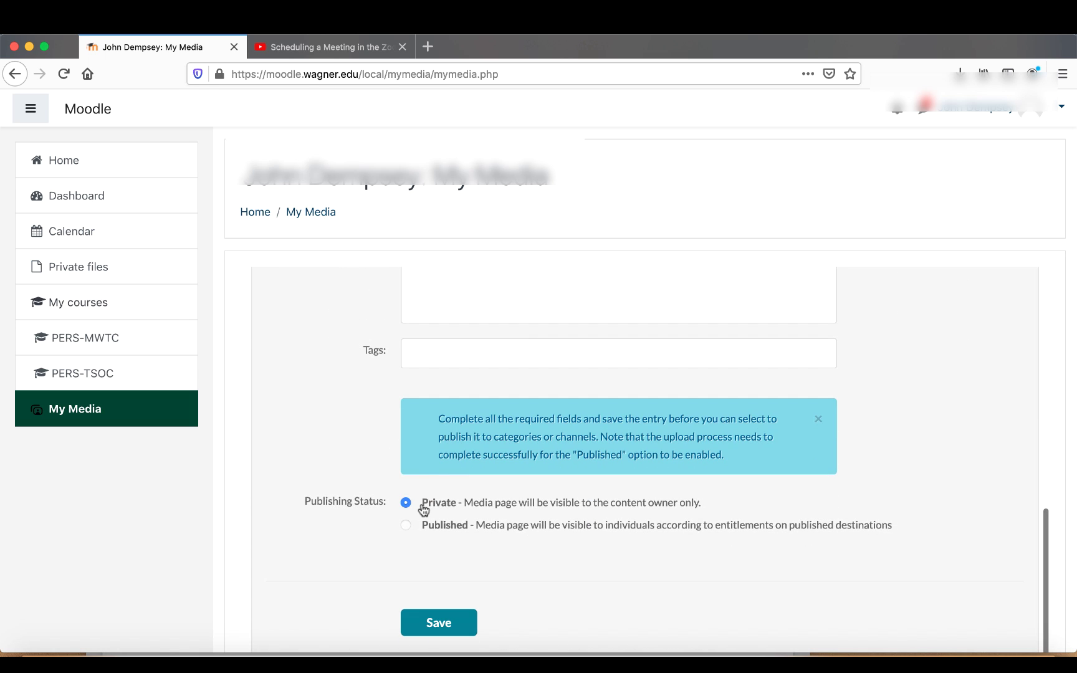
left_click(426, 630)
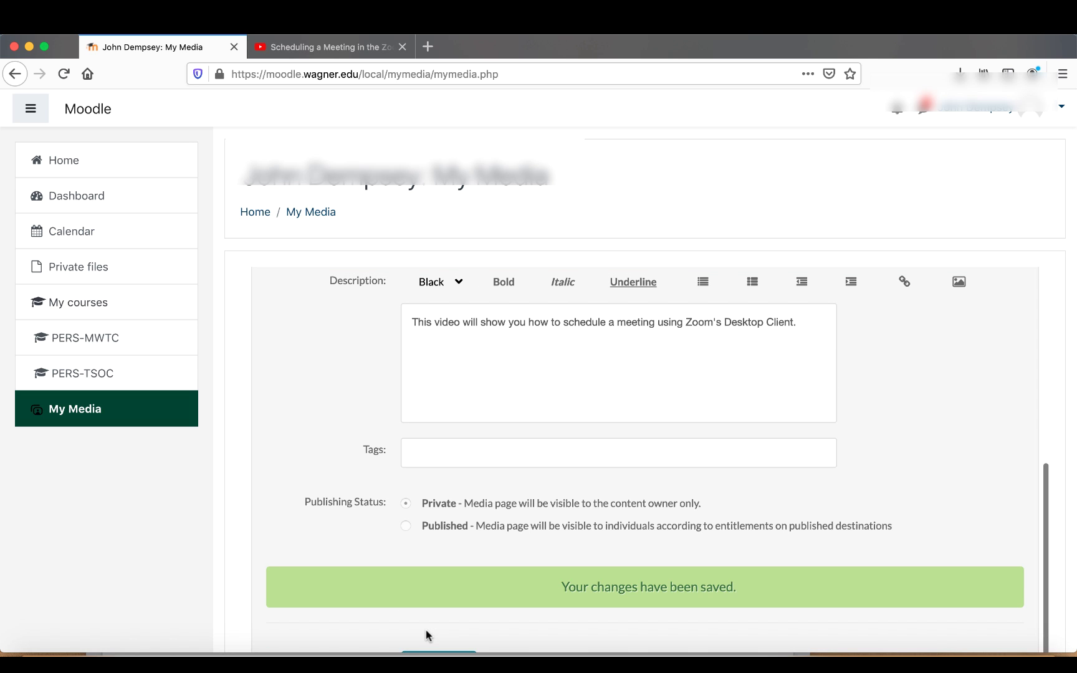
scroll(468, 468, "down", 3)
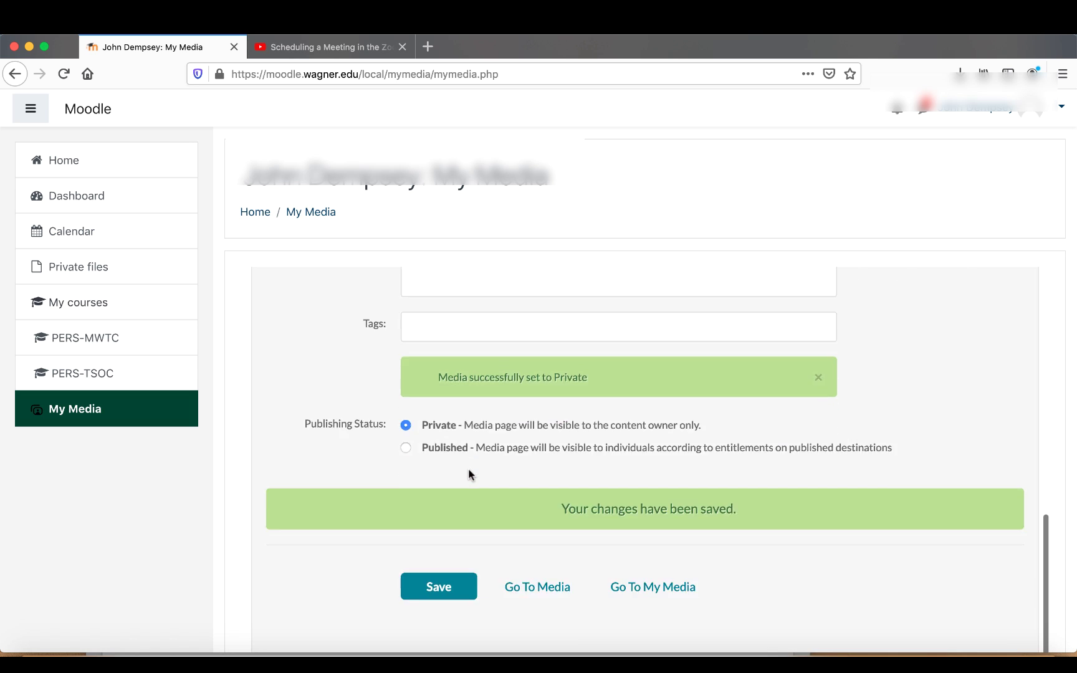
Return to the My Media list and check the Add New media types
left_click(639, 594)
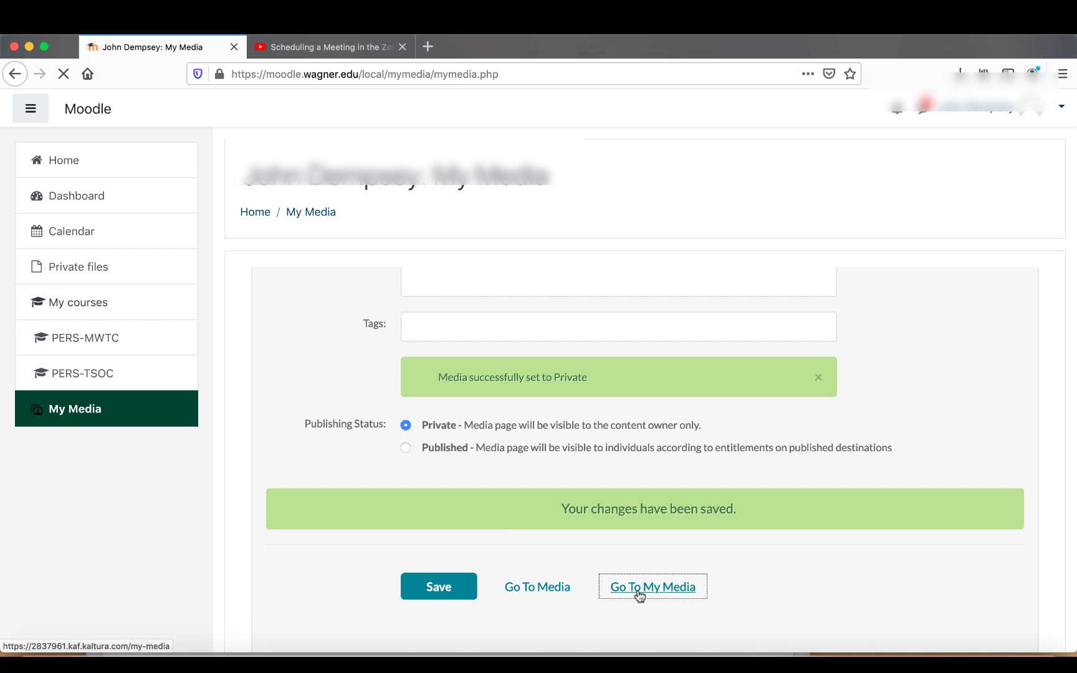
scroll(639, 595, "down", 2)
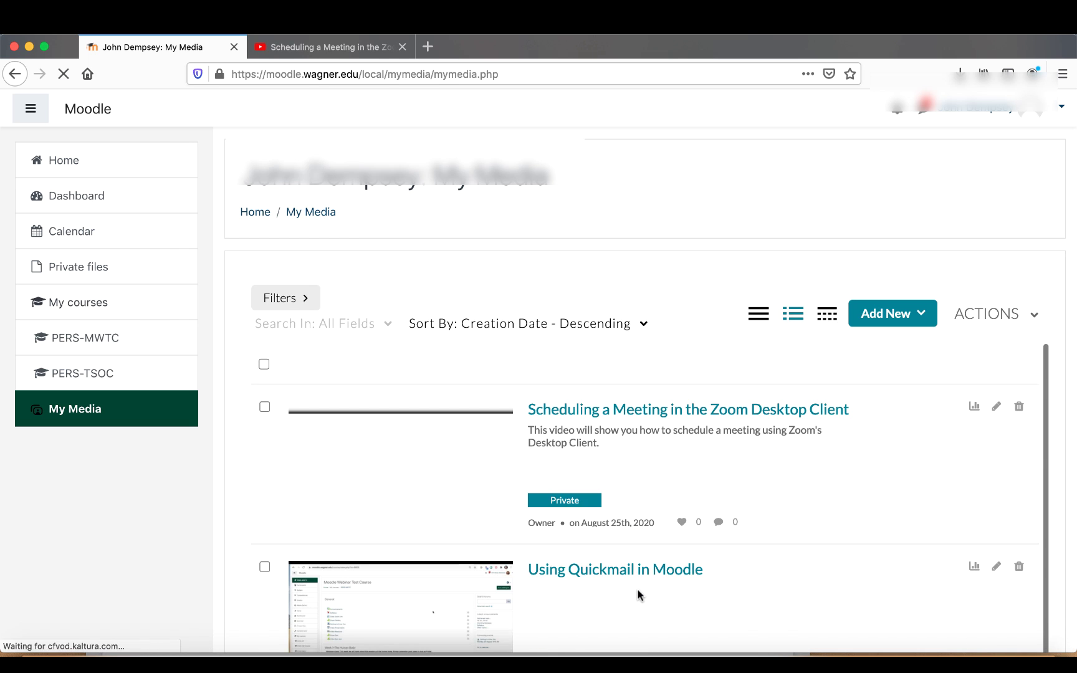
scroll(638, 594, "down", 2)
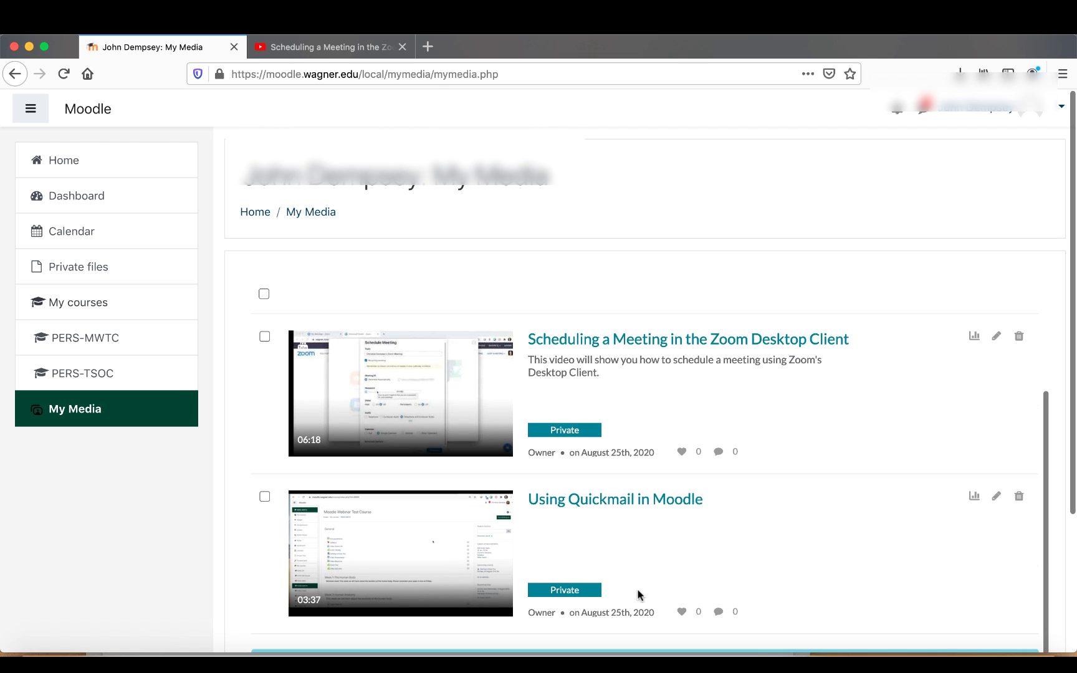
scroll(830, 442, "up", 4)
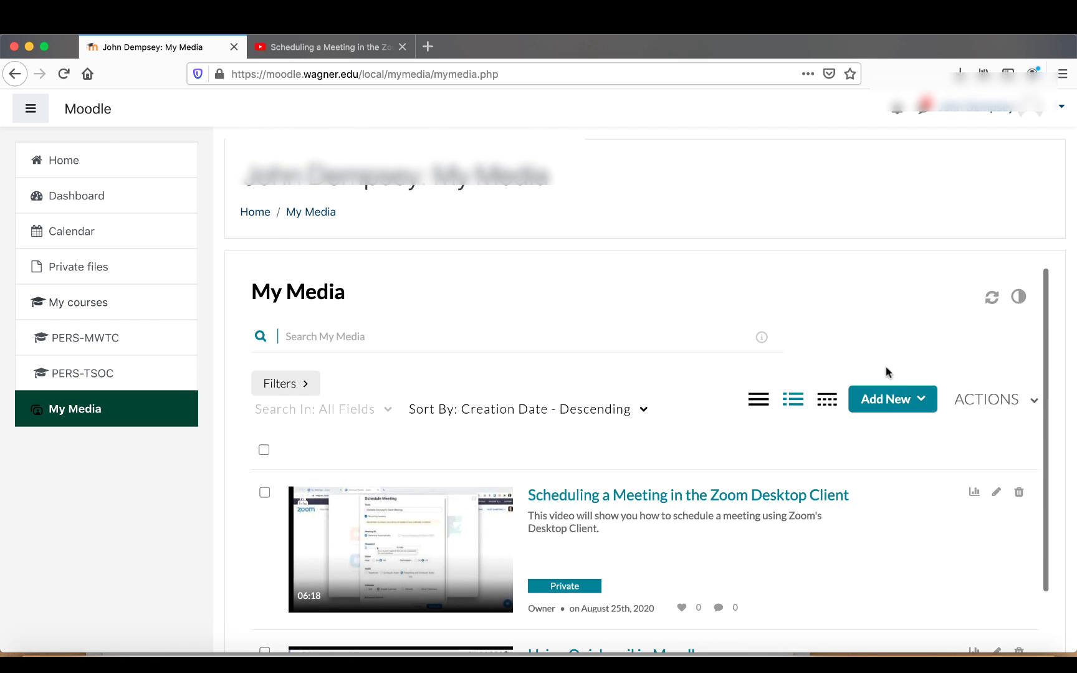
left_click(910, 398)
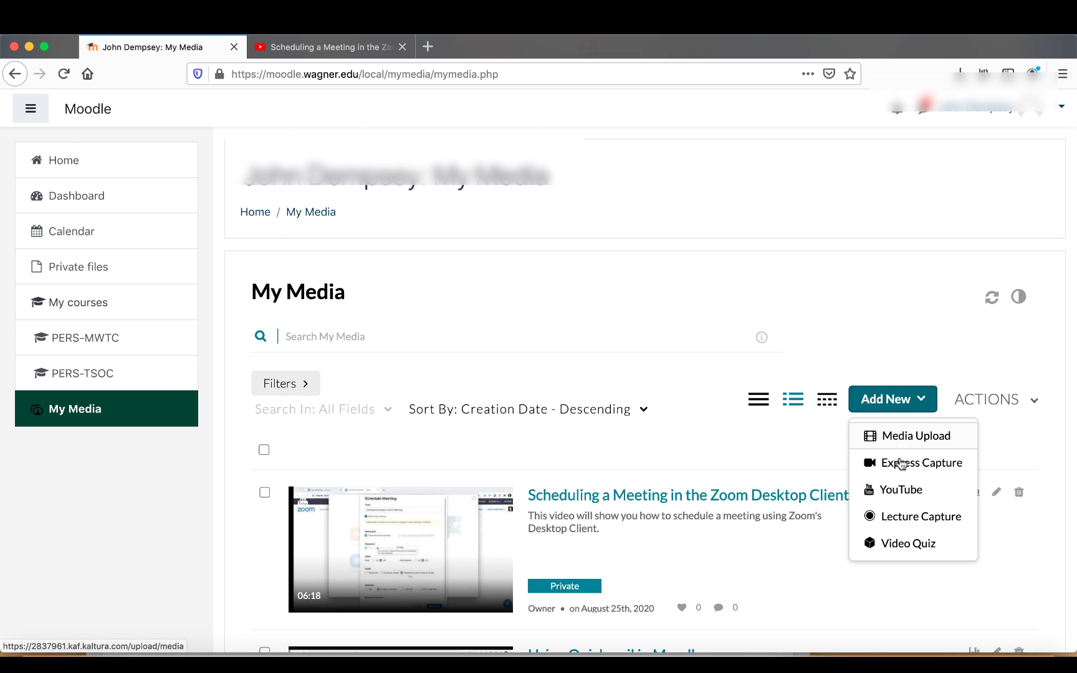
left_click(685, 447)
scroll(688, 447, "down", 1)
scroll(688, 447, "down", 5)
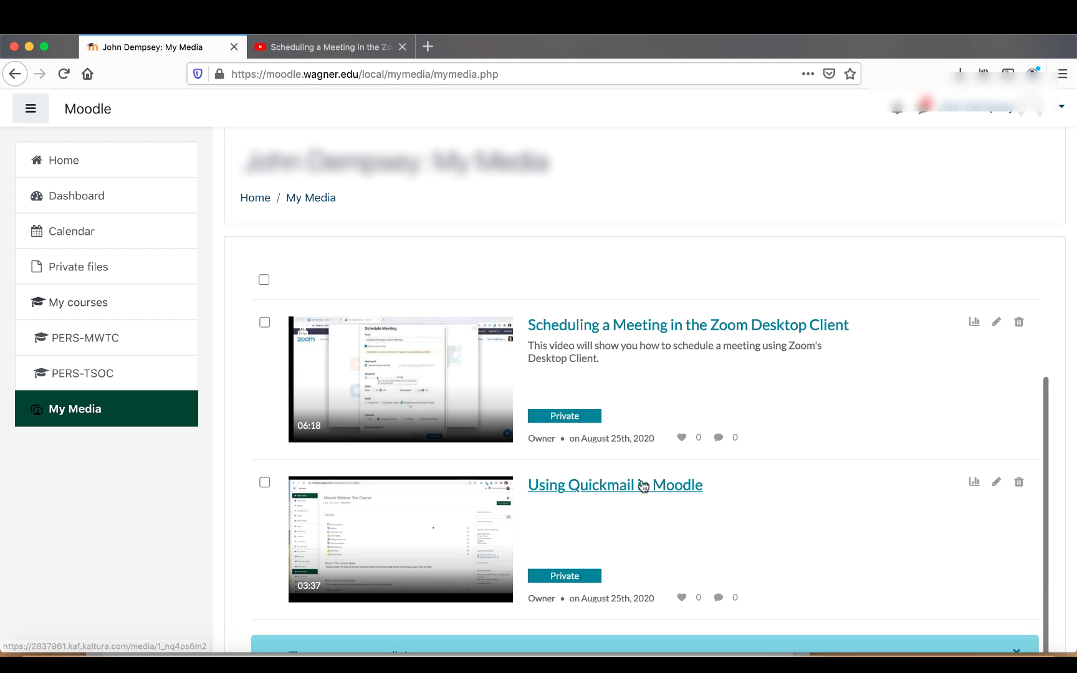
Play and pause the Using Quickmail in Moodle video, then go back to My Media
left_click(643, 487)
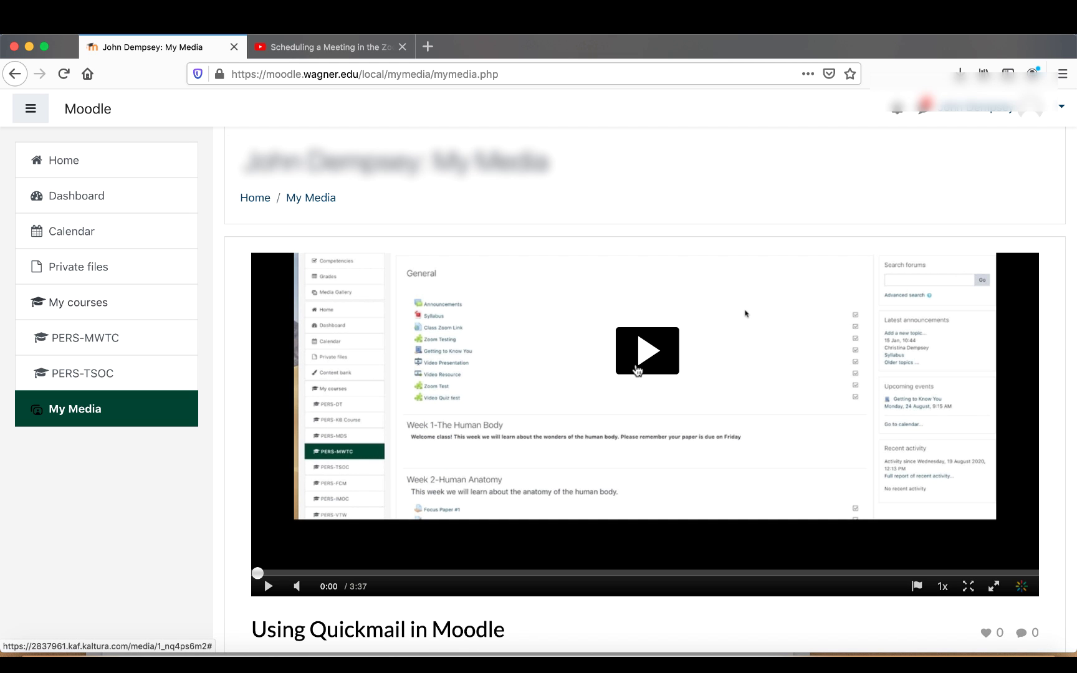
left_click(637, 370)
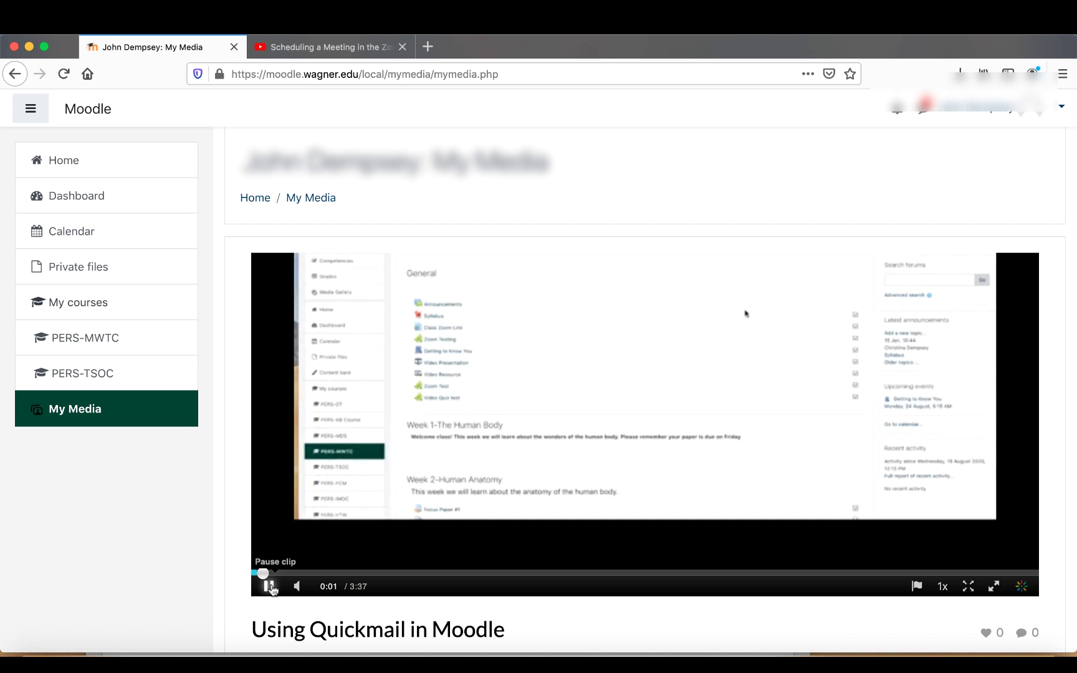
left_click(269, 587)
scroll(274, 590, "down", 5)
scroll(273, 589, "down", 3)
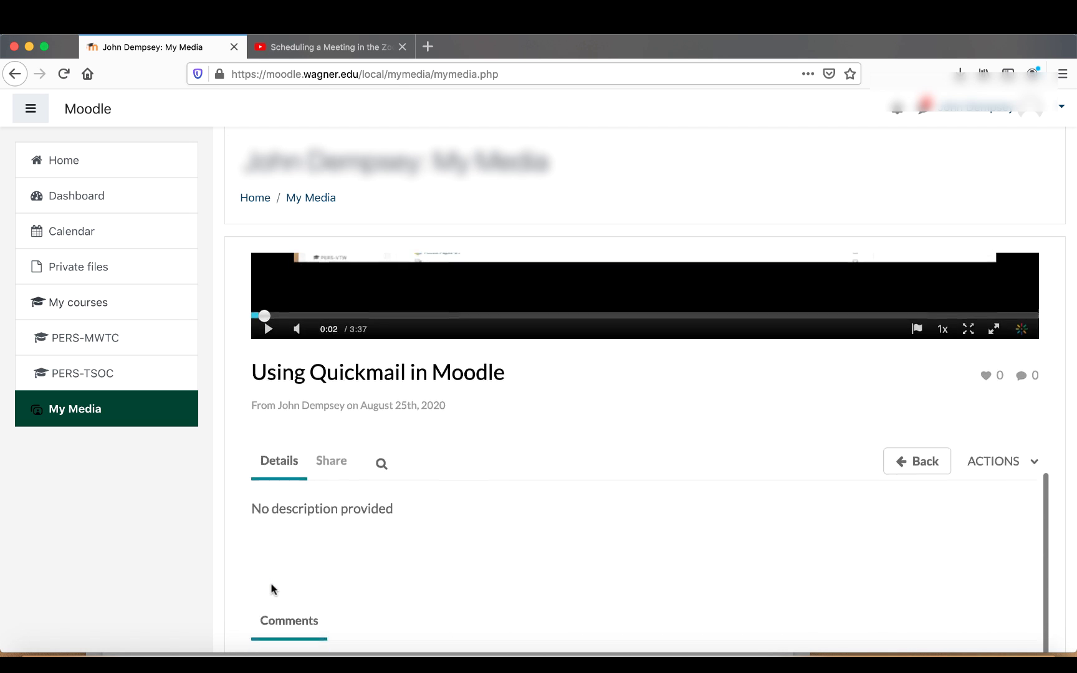
scroll(273, 589, "up", 4)
left_click(311, 198)
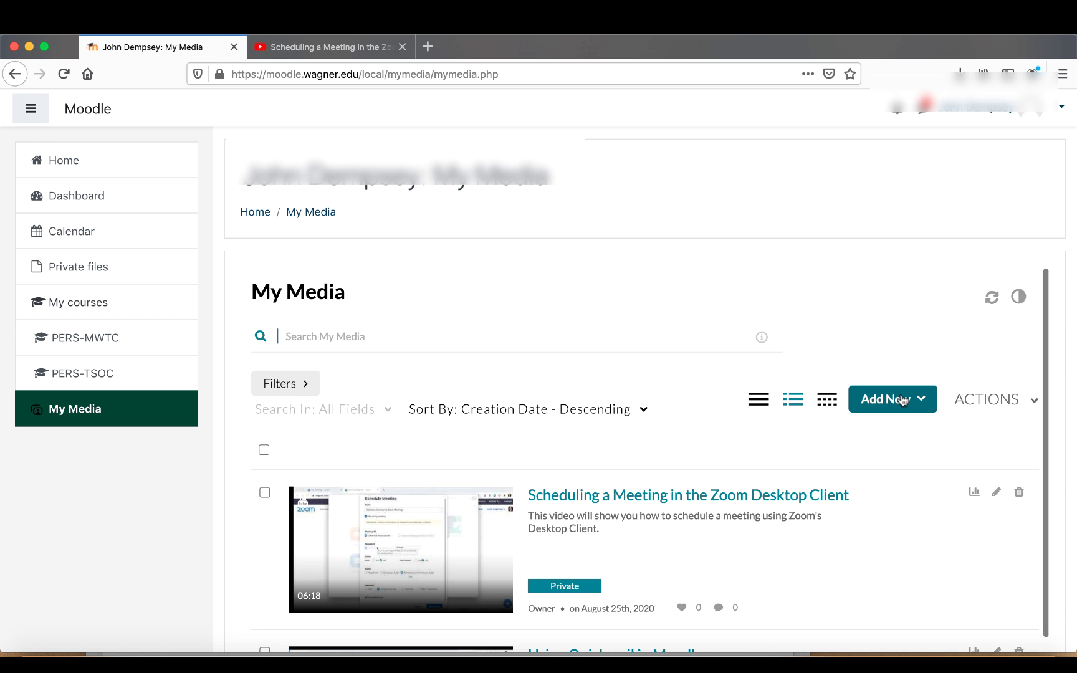
Start a Lecture Capture from Add New and let the link launch Kaltura Capture
left_click(903, 400)
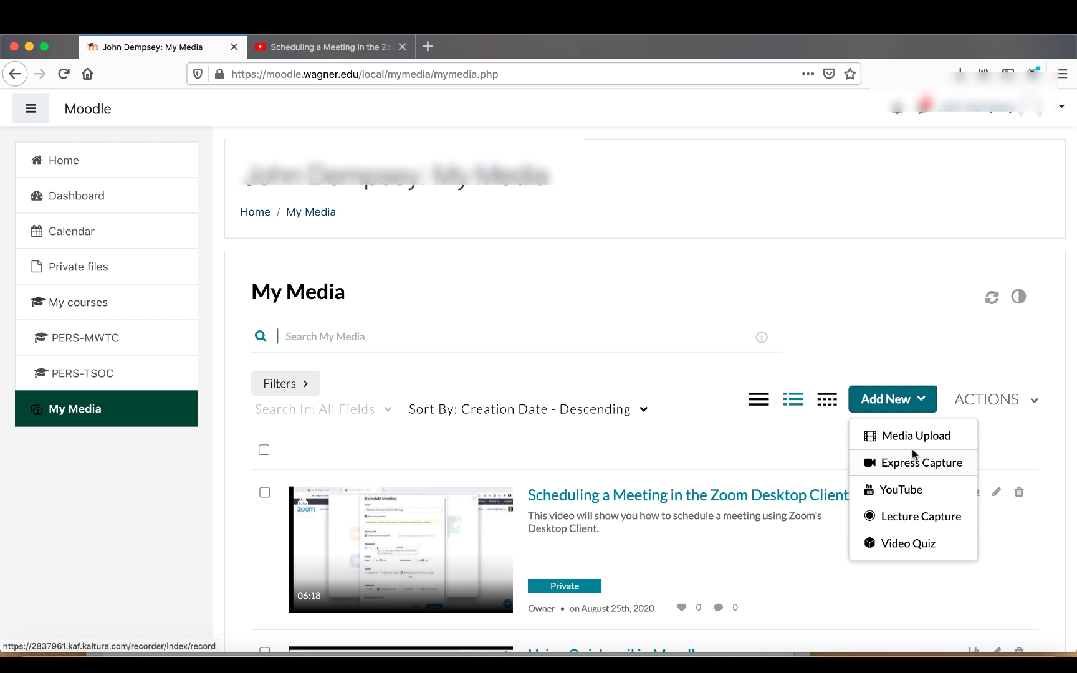
left_click(915, 525)
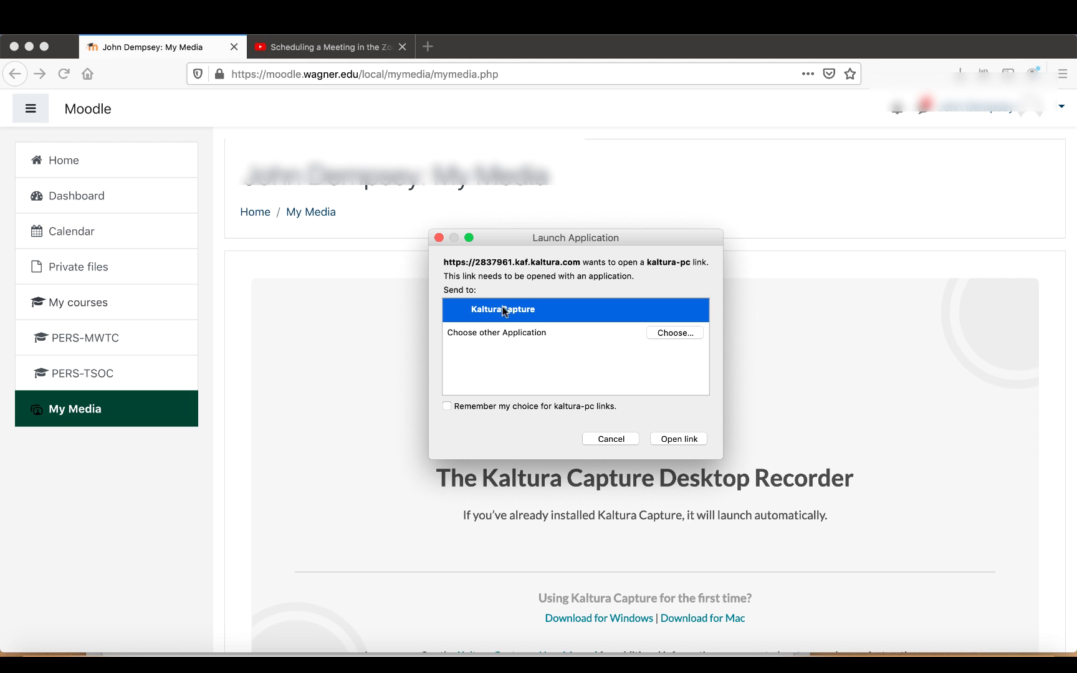
scroll(588, 487, "down", 2)
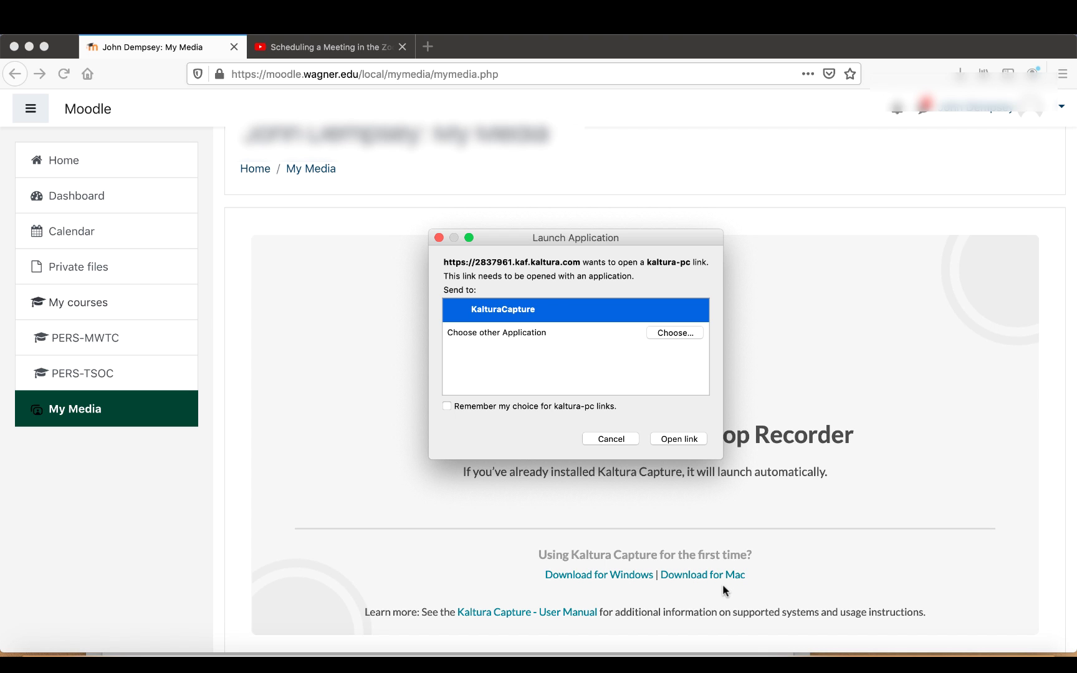
left_click(688, 438)
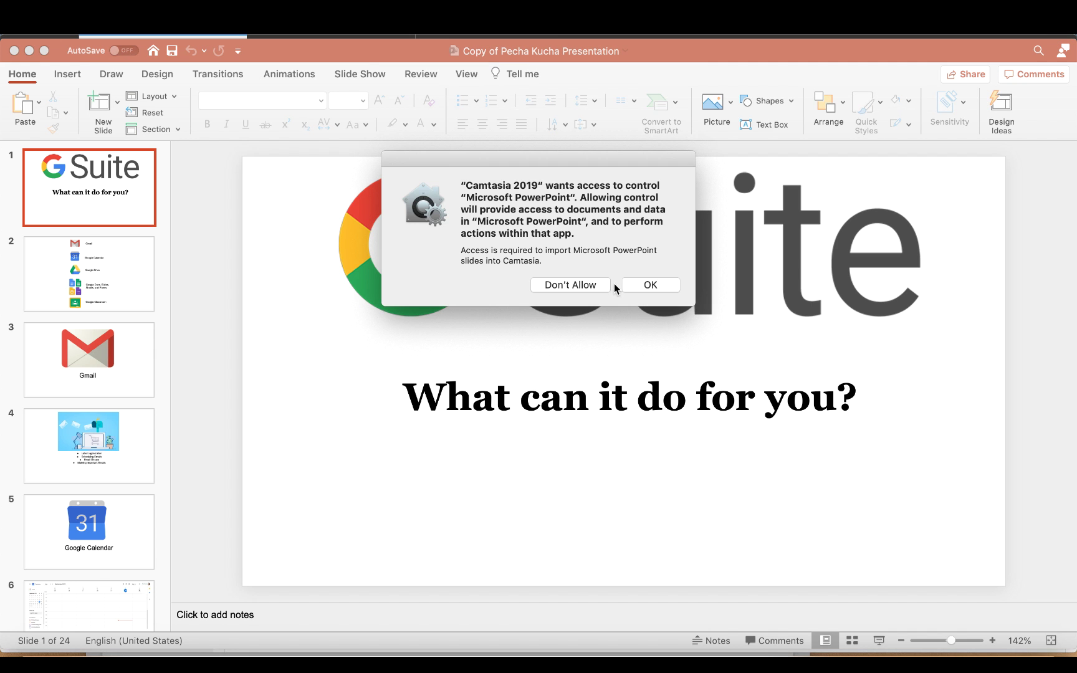
Dismiss Camtasia's permission prompt over the Pecha Kucha PowerPoint presentation
left_click(637, 285)
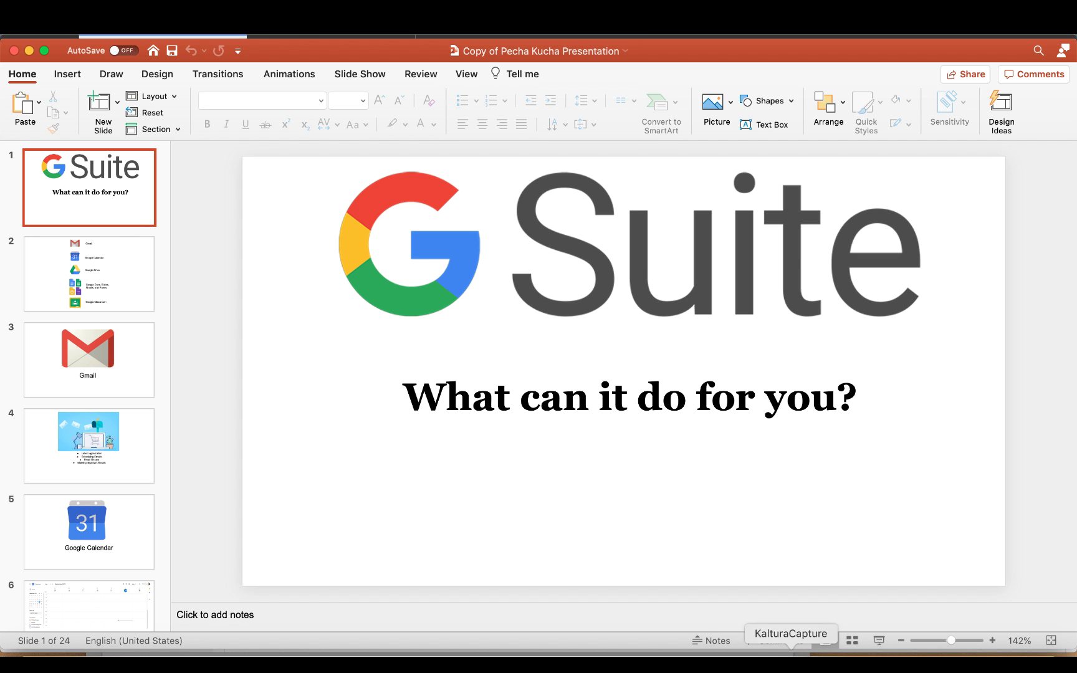
Open the Kaltura Capture recorder and toggle screen capture back on with Full Screen
left_click(792, 652)
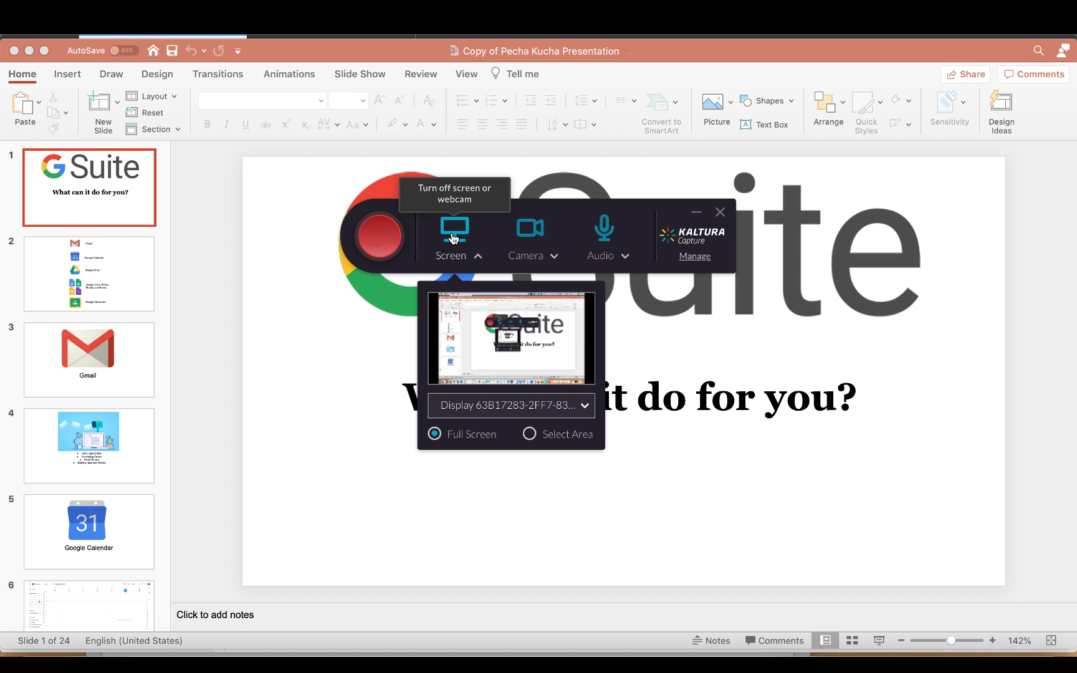
left_click(453, 236)
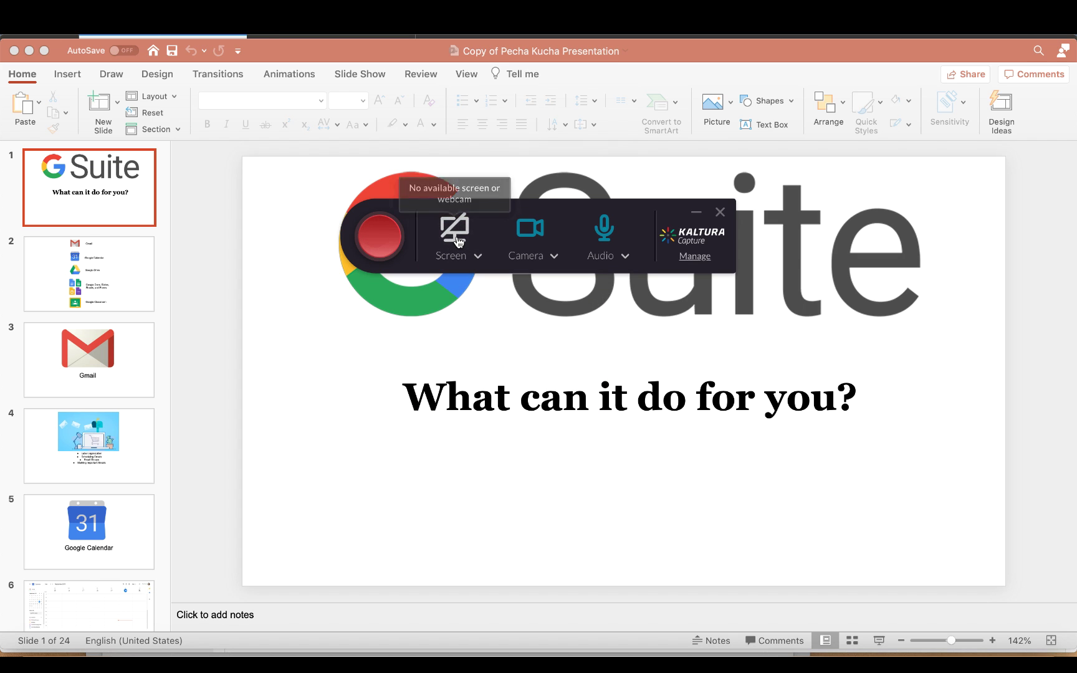
left_click(458, 240)
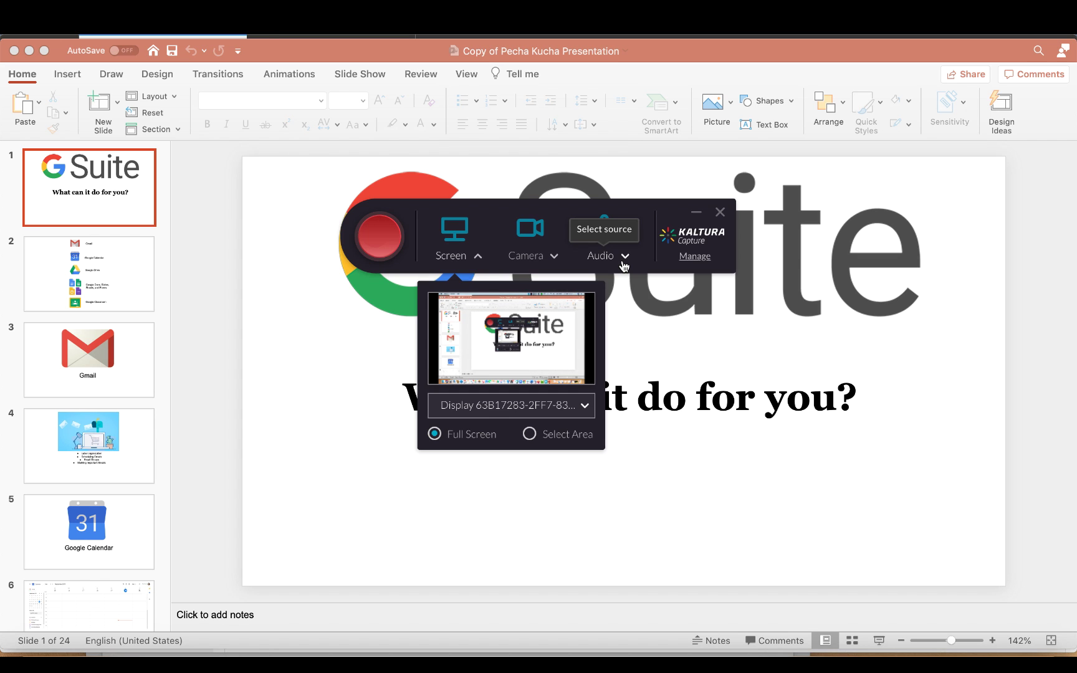
Keep MacBook Air Microphone as the audio source and Full Screen as the capture source
left_click(624, 262)
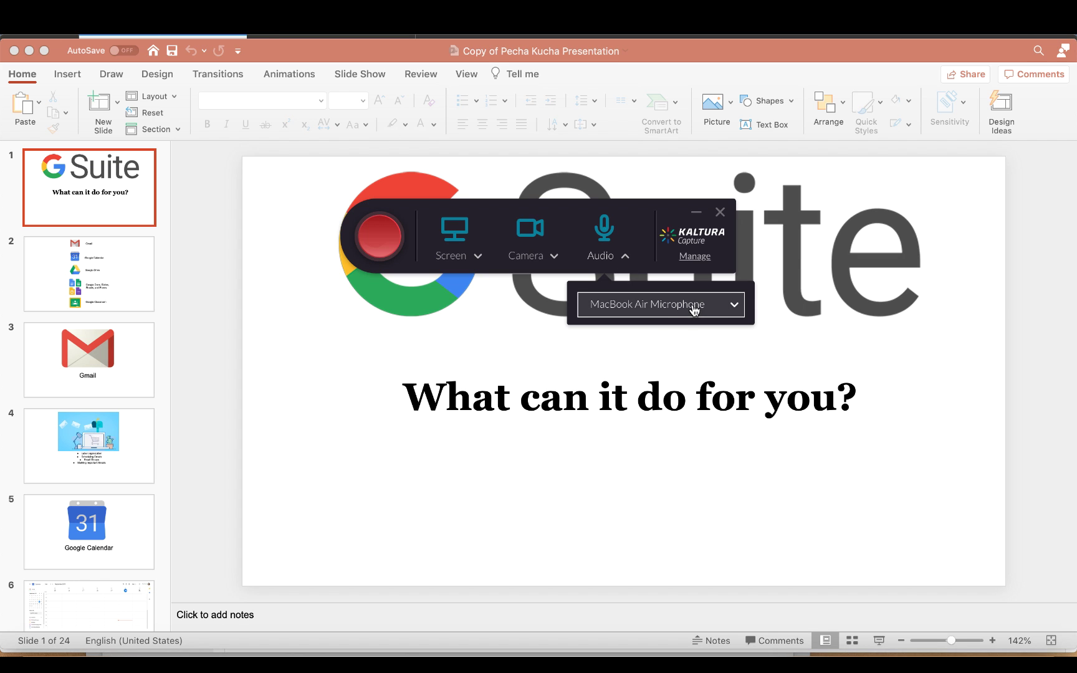
left_click(733, 306)
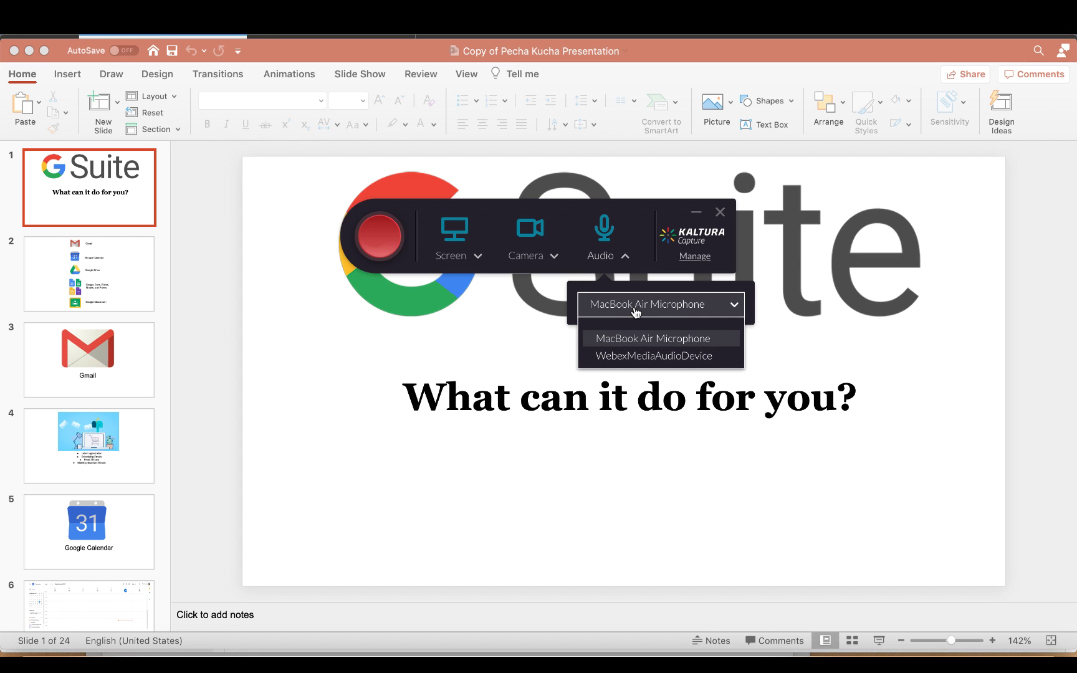
left_click(649, 203)
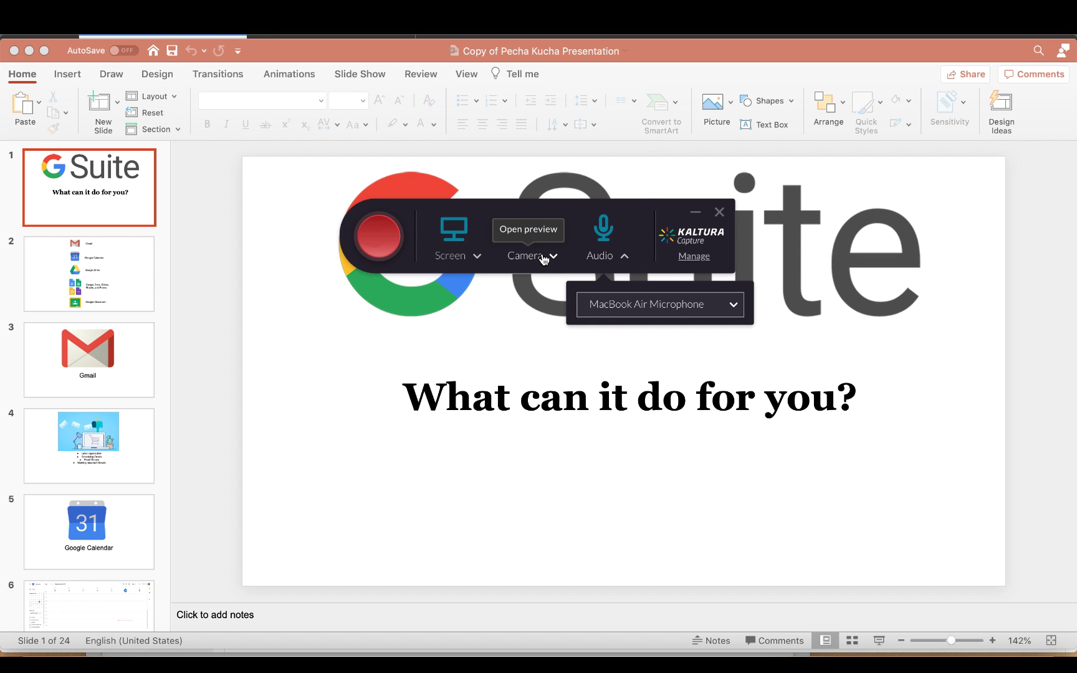
left_click(473, 270)
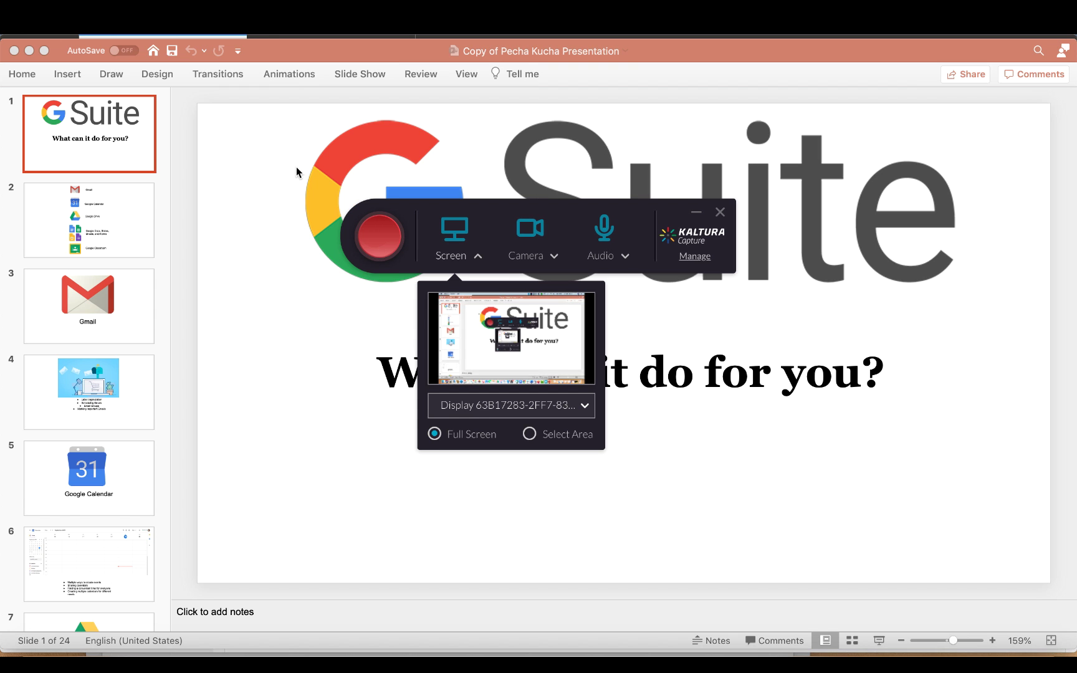
Start the Kaltura Capture recording and bring up PowerPoint's Slide Show options
left_click(370, 240)
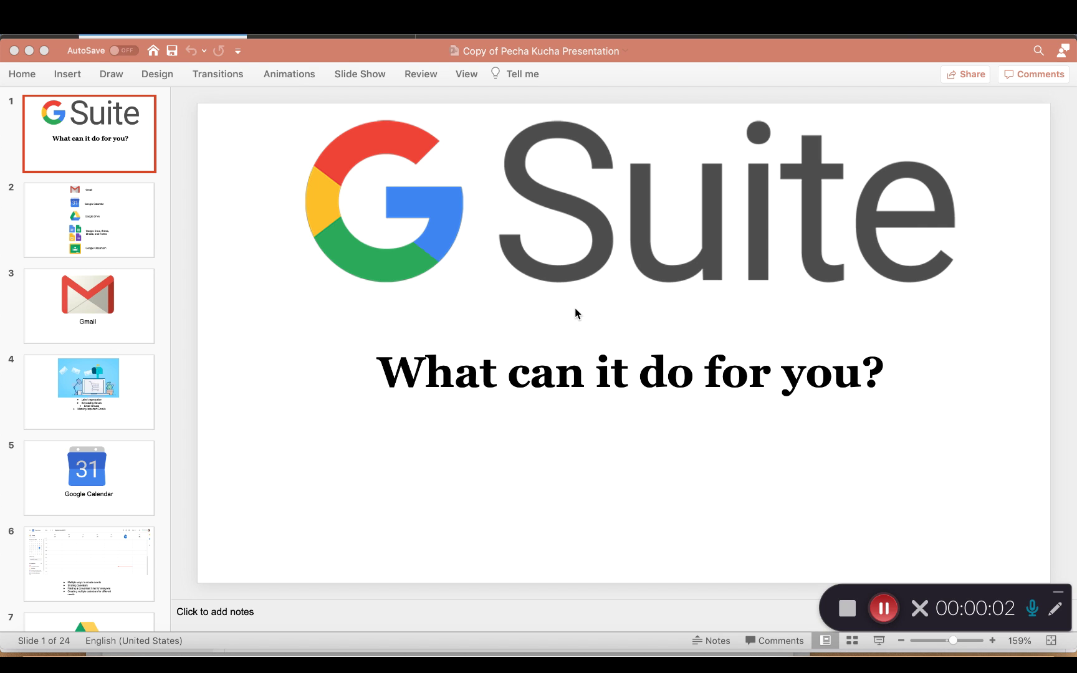
left_click(380, 74)
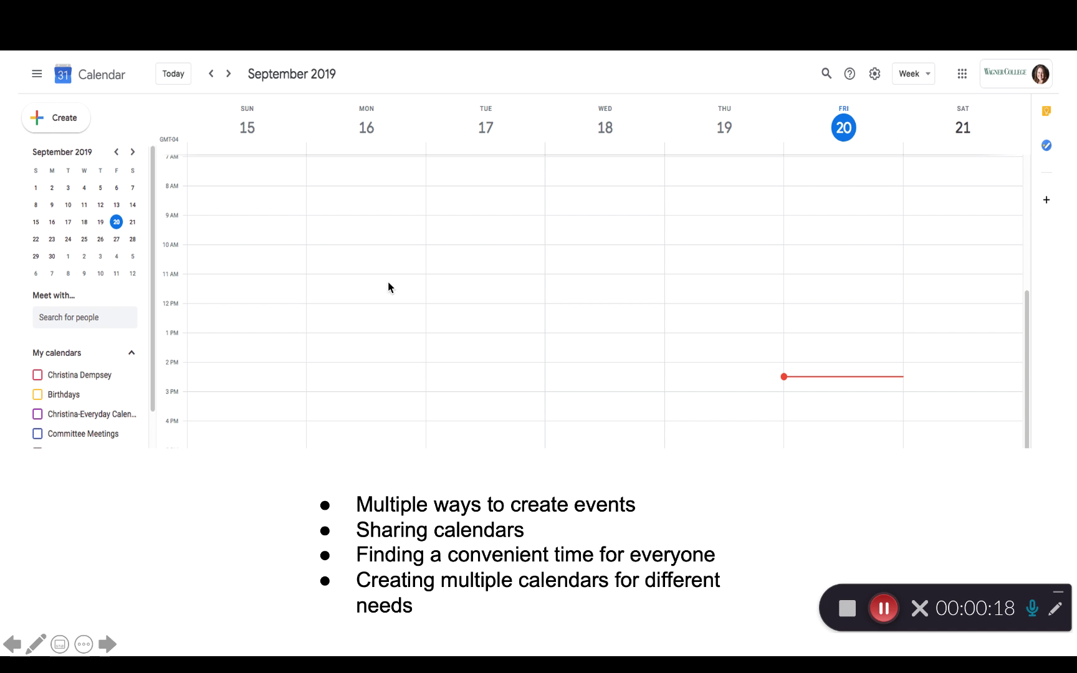
Draw in red on the Calendar slide, underlining 'Multiple ways' and circling Friday 20
left_click(1056, 609)
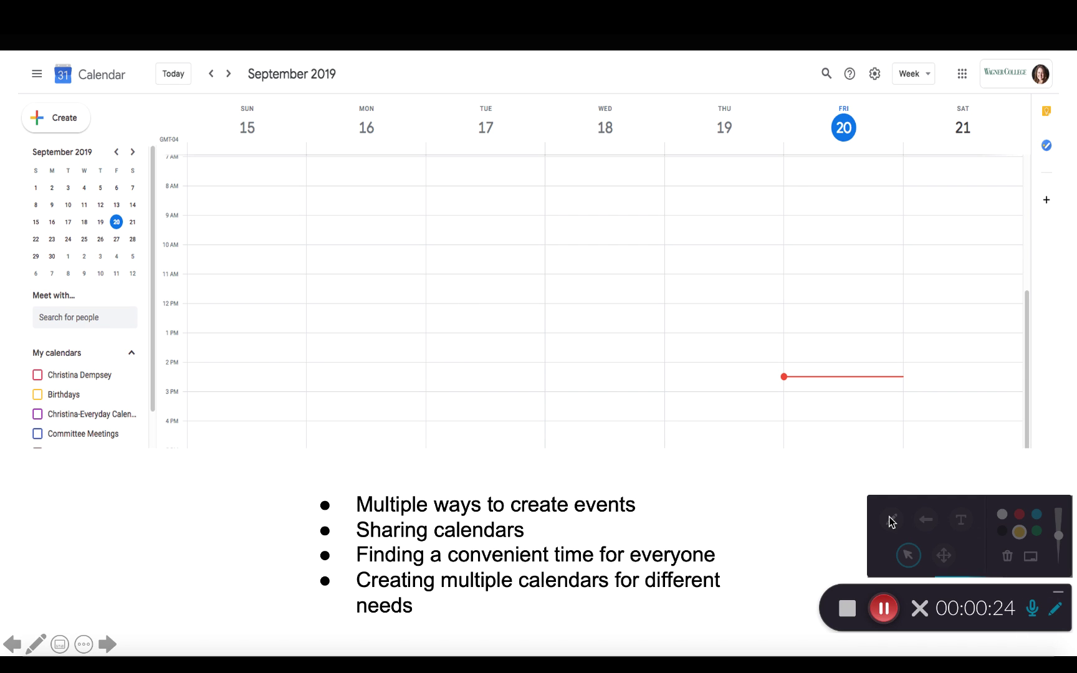
left_click(892, 519)
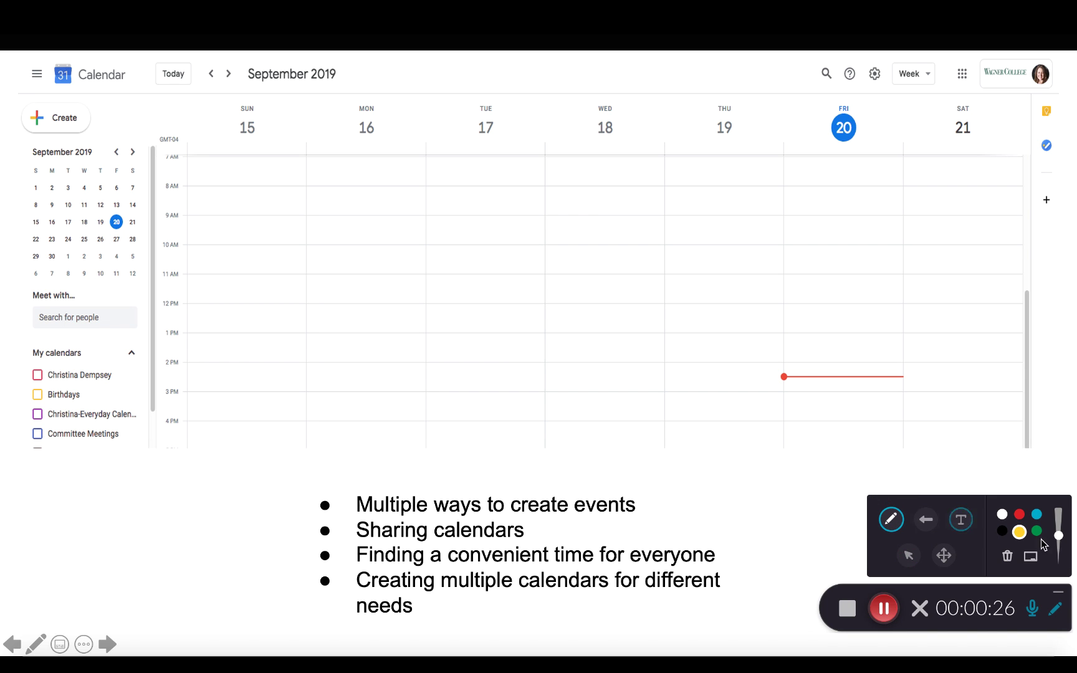
left_click(1020, 515)
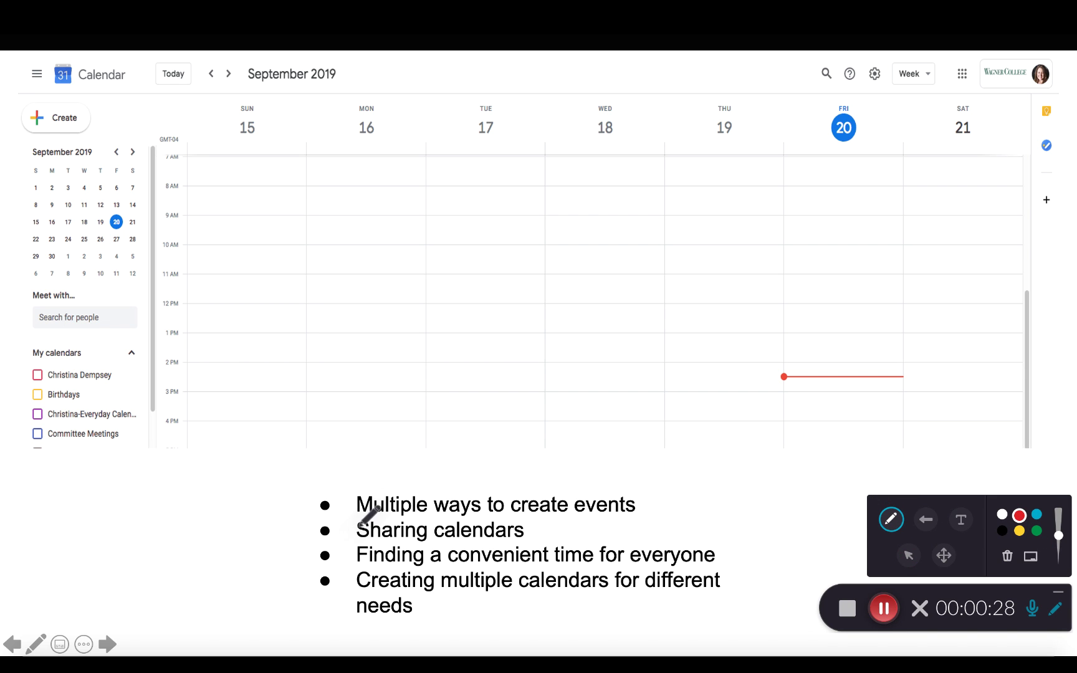
left_click_drag(358, 513, 464, 514)
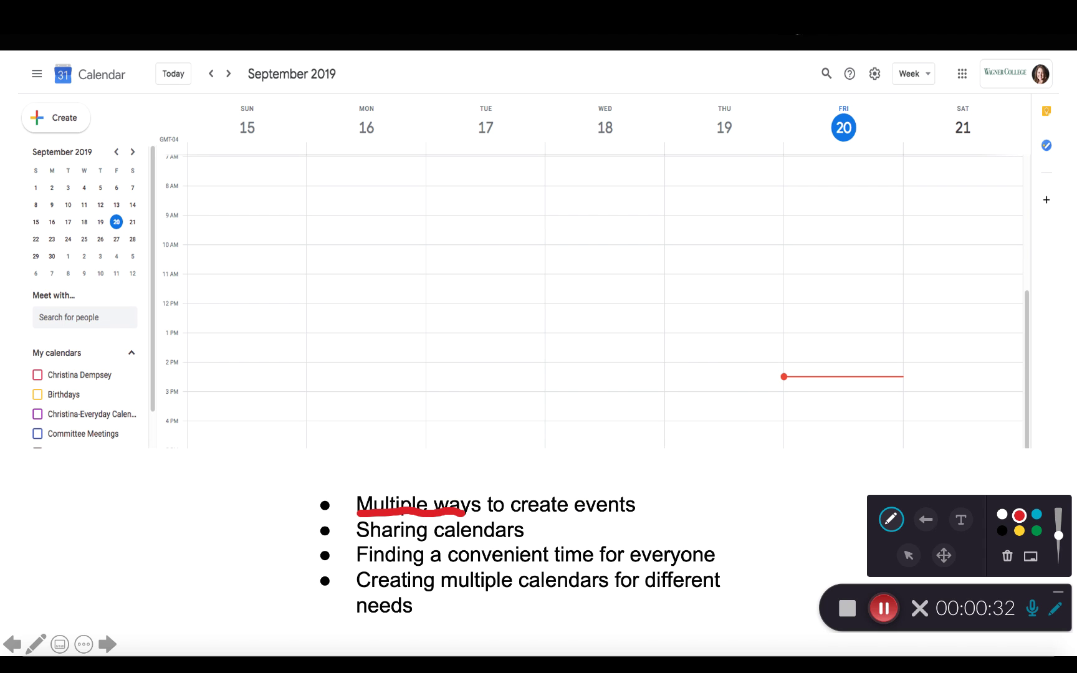
mouse_move(870, 117)
left_mouse_down()
mouse_move(839, 95)
mouse_move(814, 137)
mouse_move(870, 115)
left_mouse_up()
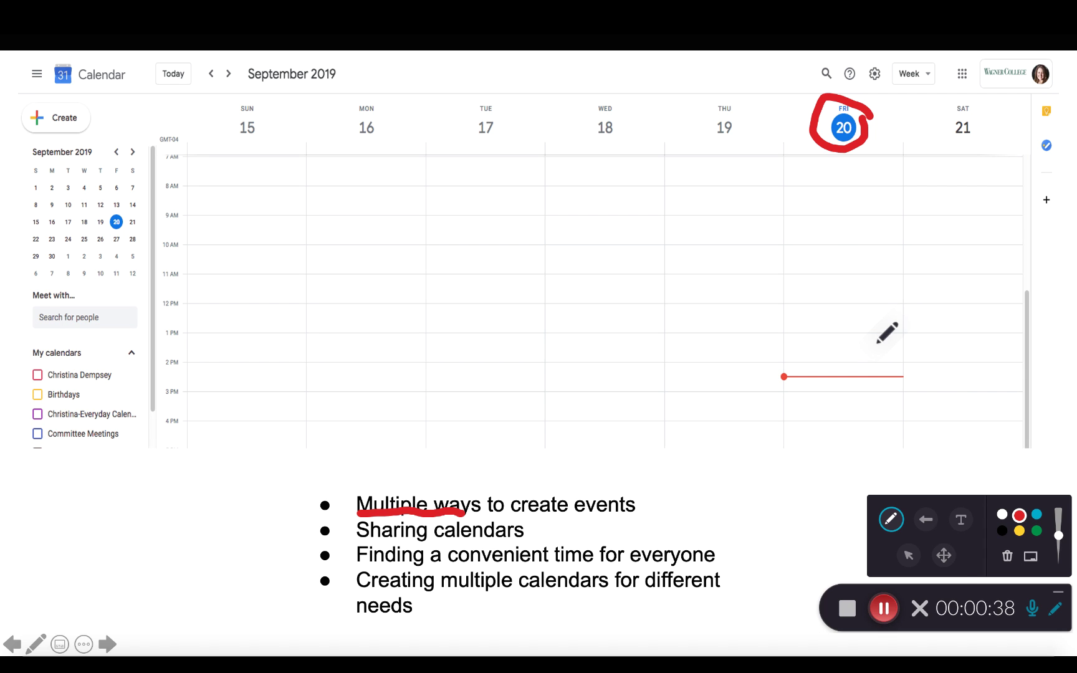
Erase the red marks, hide the annotation tools, and advance to the Docs, Sheets, Slides, Forms slide
left_click(1010, 559)
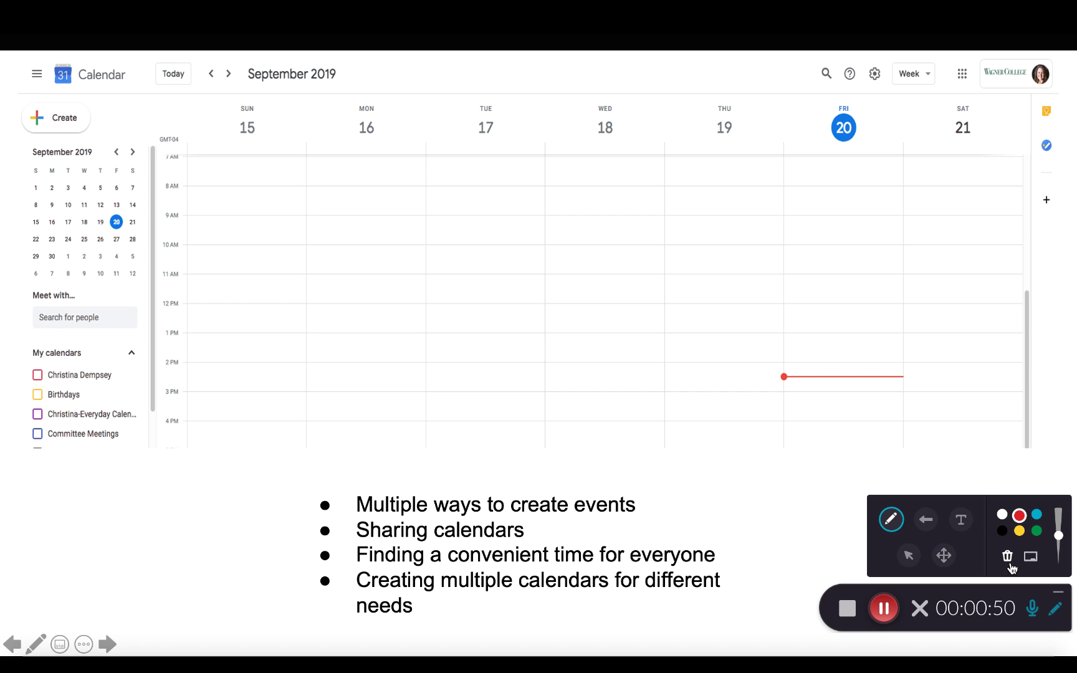
left_click(1054, 614)
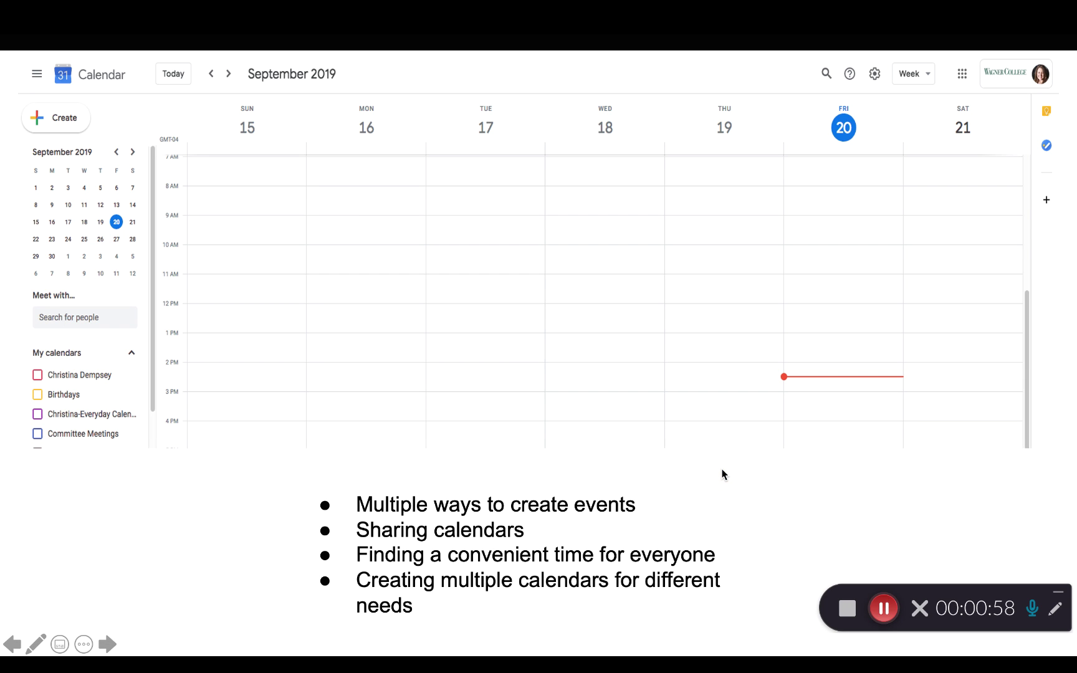
key("Right")
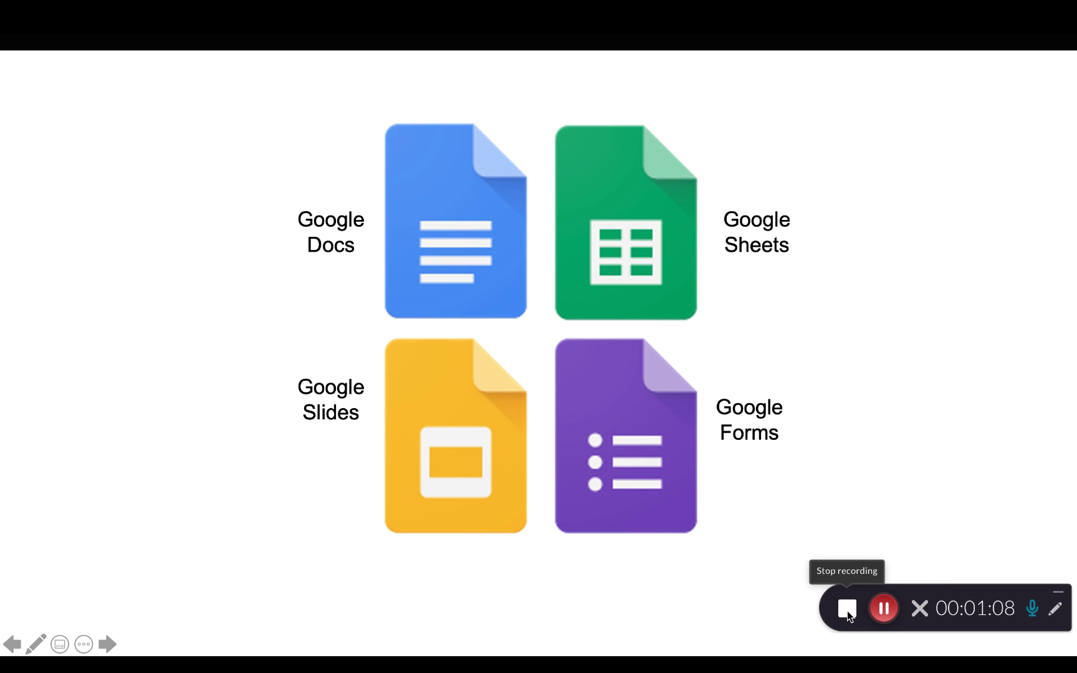
Stop the 00:01:10 recording, briefly preview it, then save and upload it to My Media
left_click(847, 611)
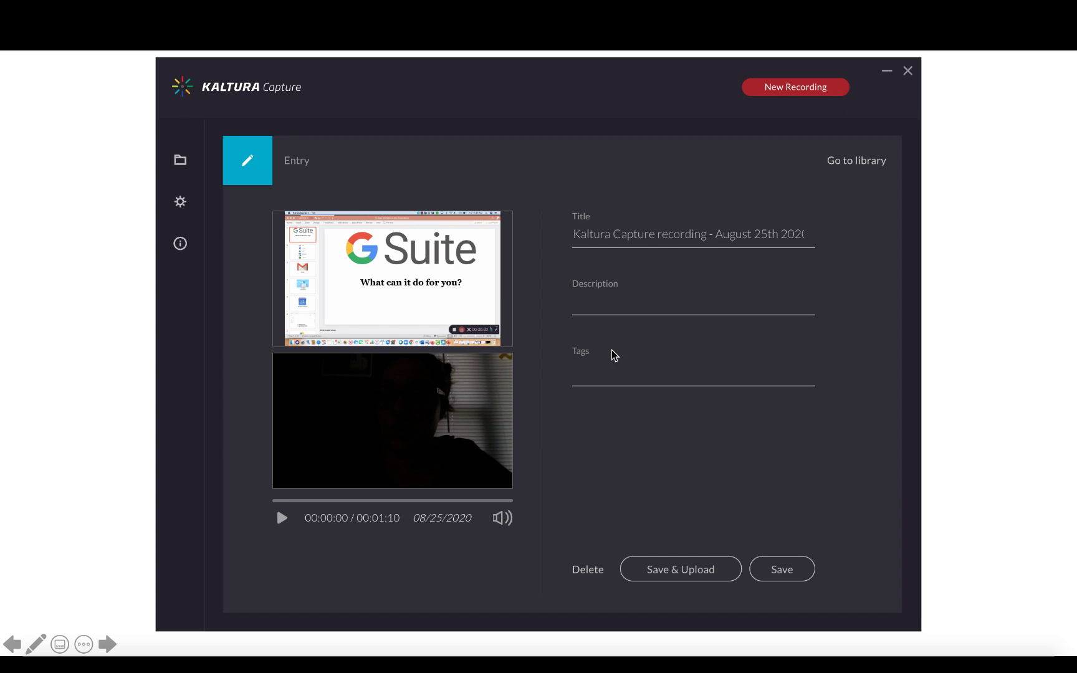
left_click(282, 518)
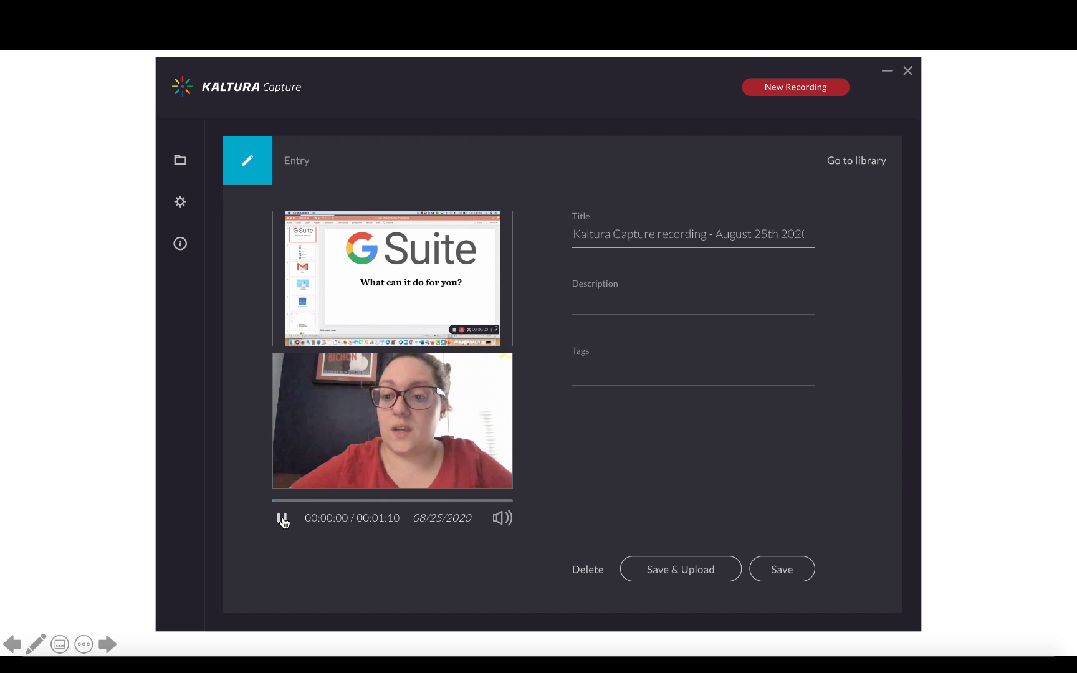
left_click(283, 520)
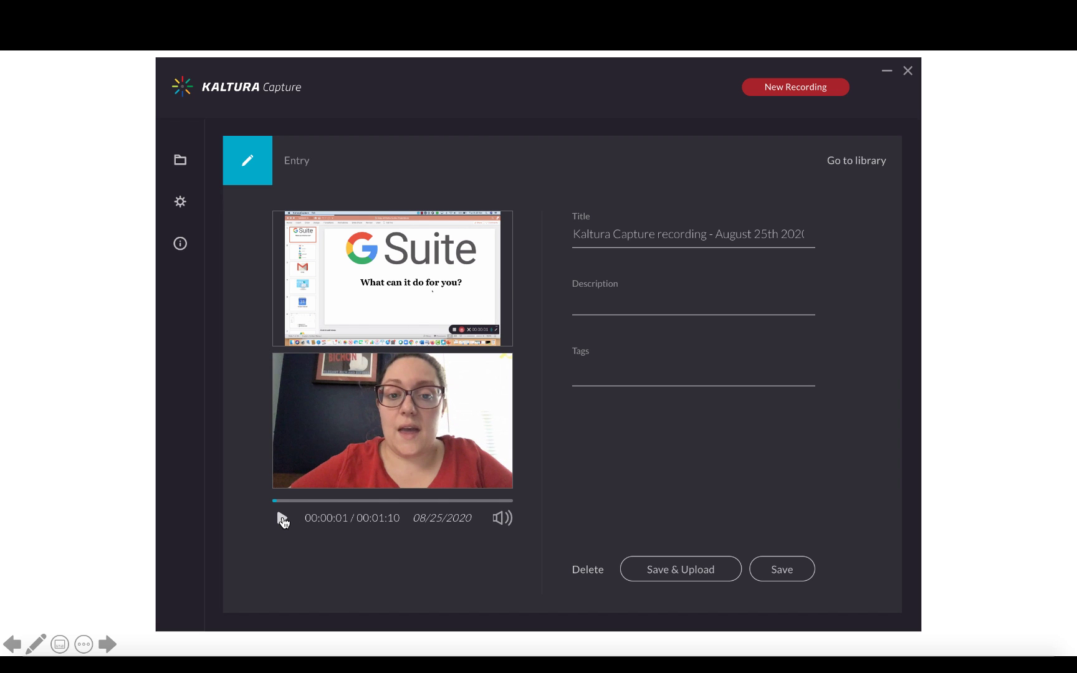
left_click(283, 518)
left_click(282, 518)
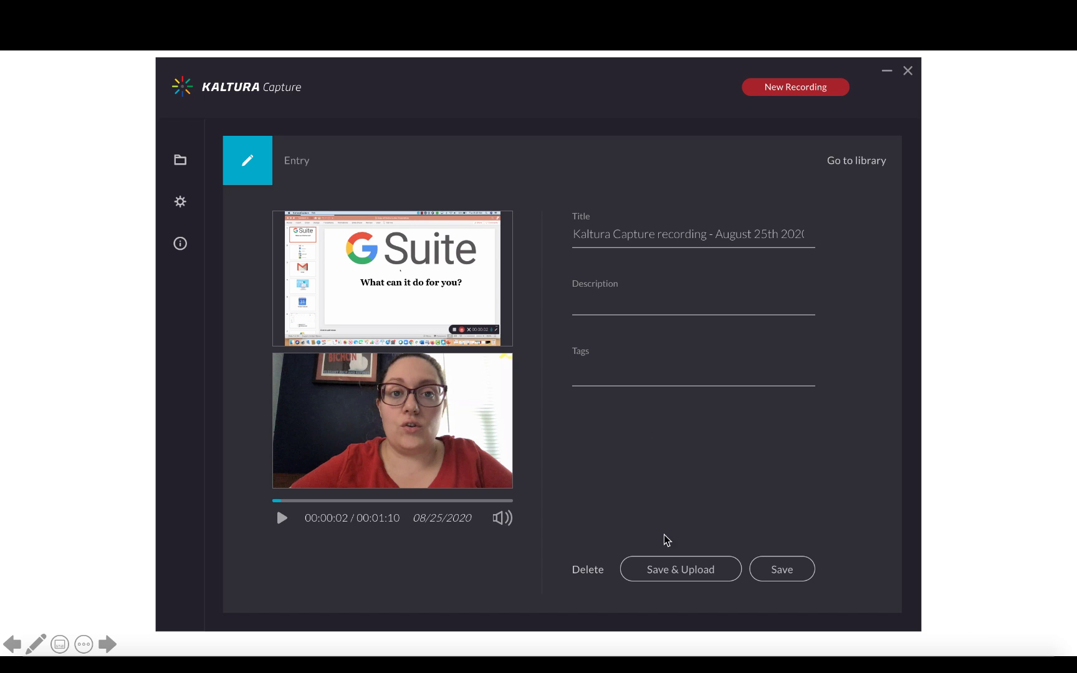
left_click(692, 576)
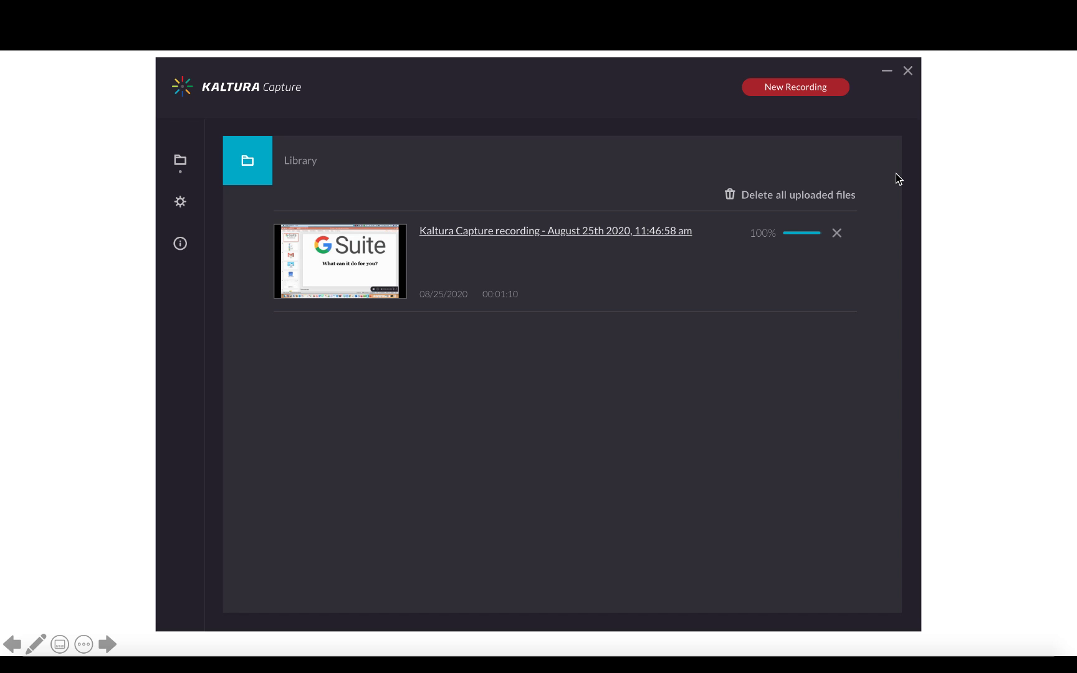
Reload Moodle's My Media page and open the new 'Kaltura Capture recording - August 25th 2020' entry
left_click(738, 655)
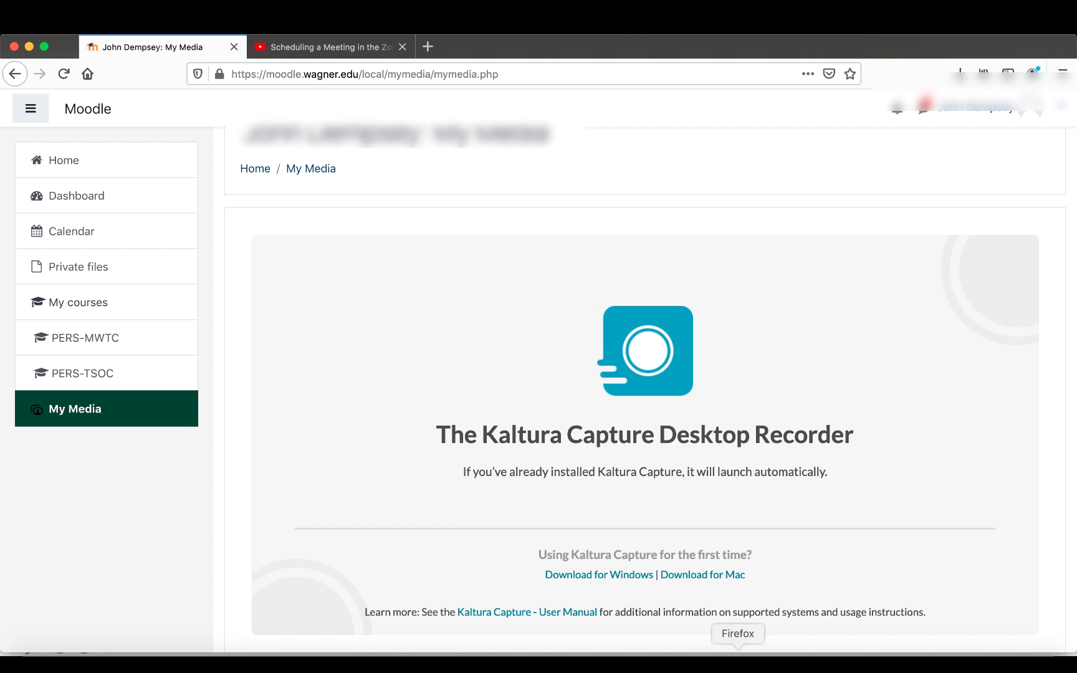
left_click(307, 173)
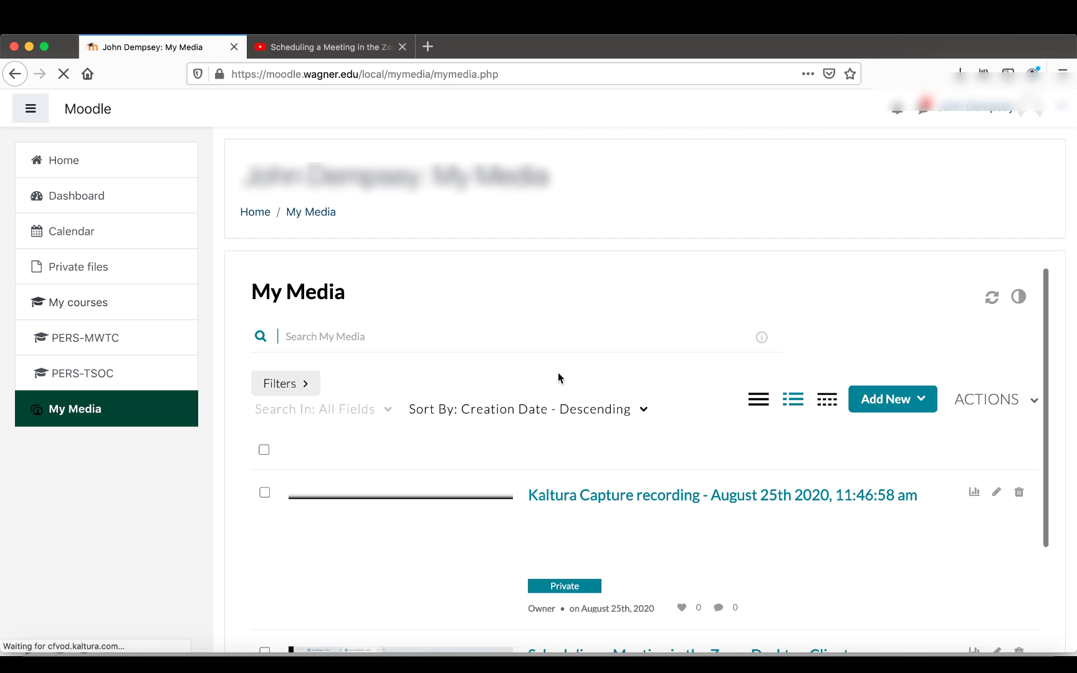
scroll(559, 376, "down", 5)
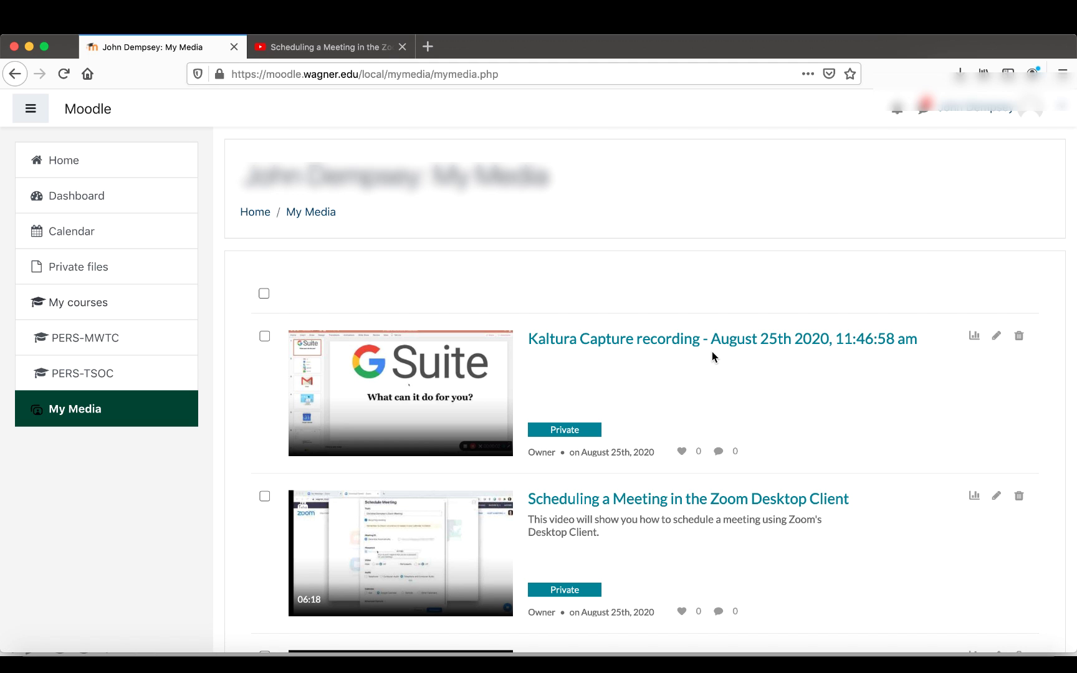
scroll(712, 354, "up", 5)
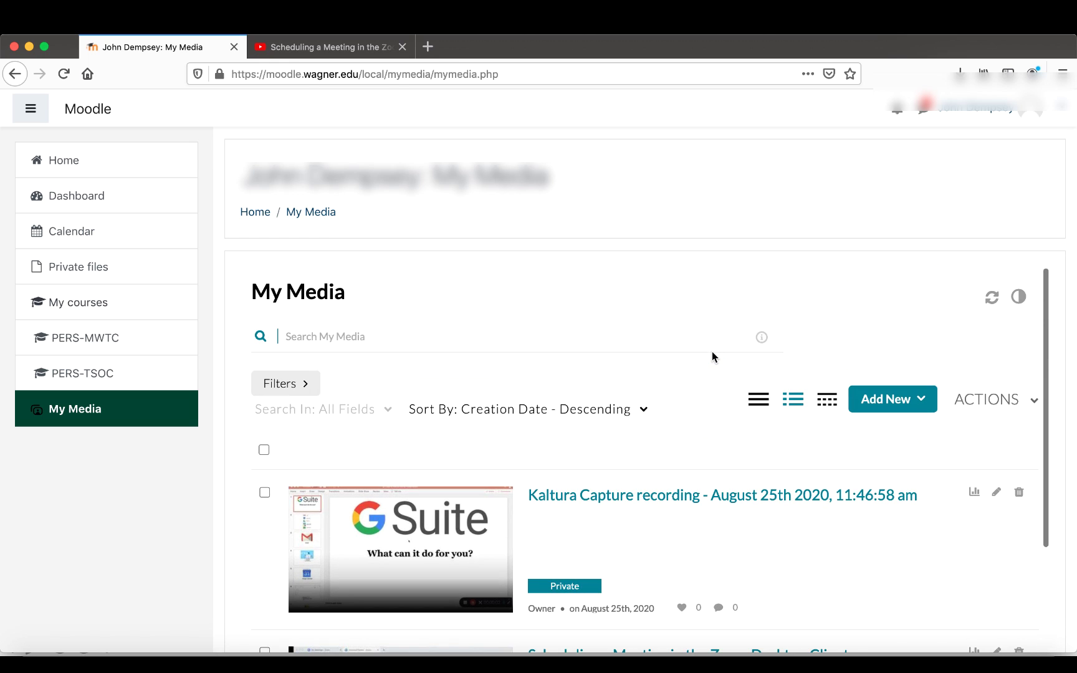
left_click(919, 401)
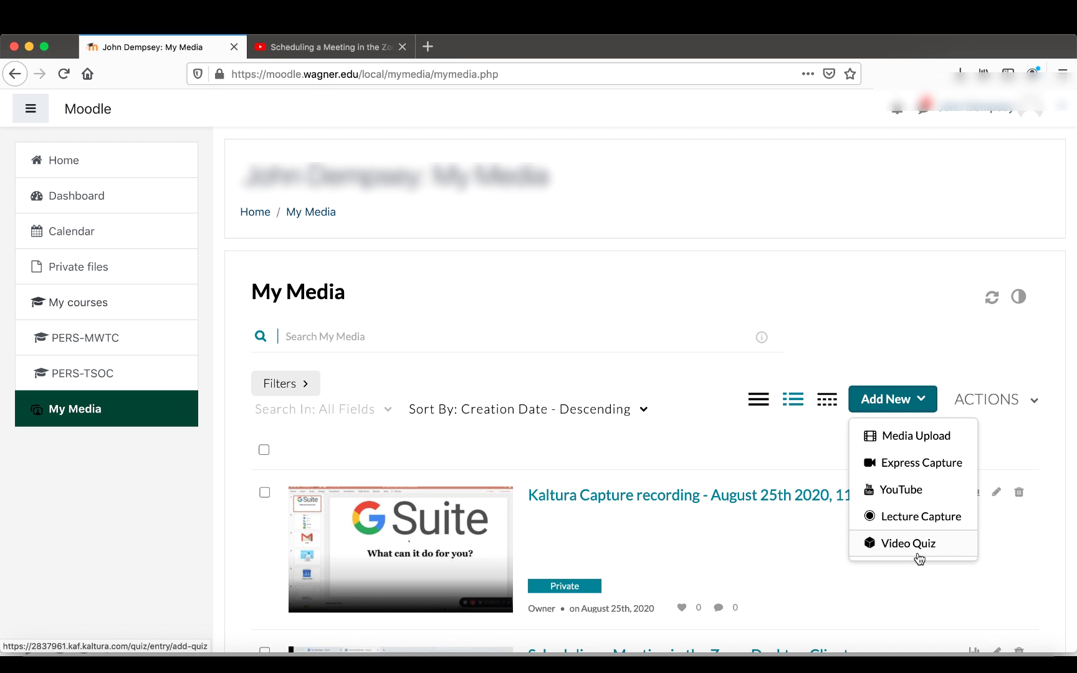
left_click(601, 368)
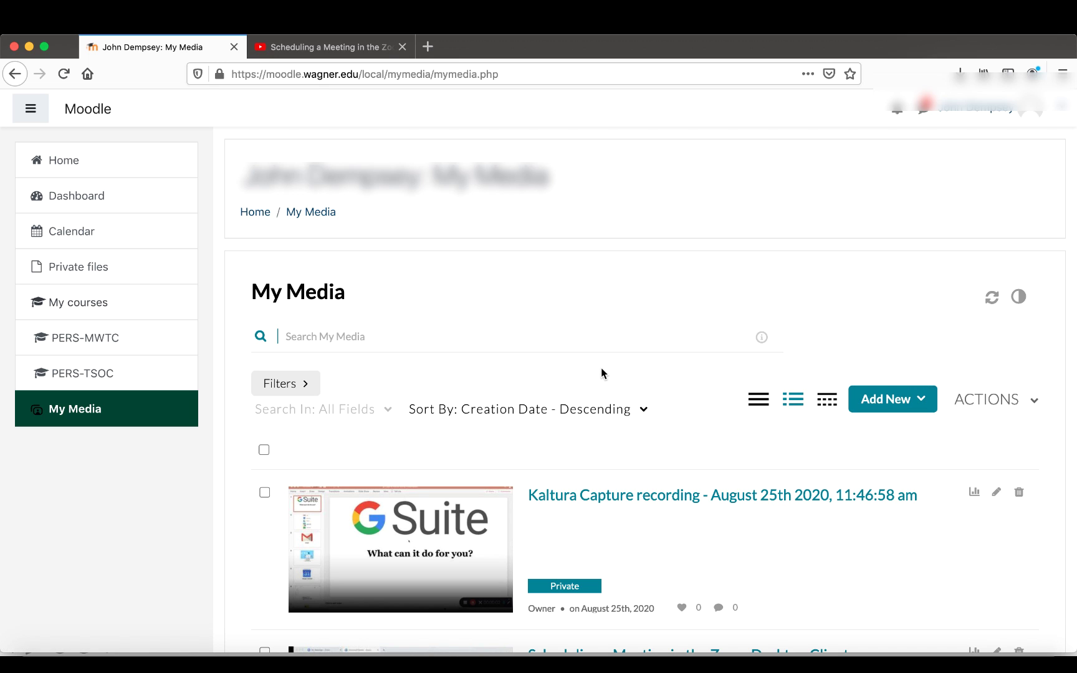
left_click(578, 499)
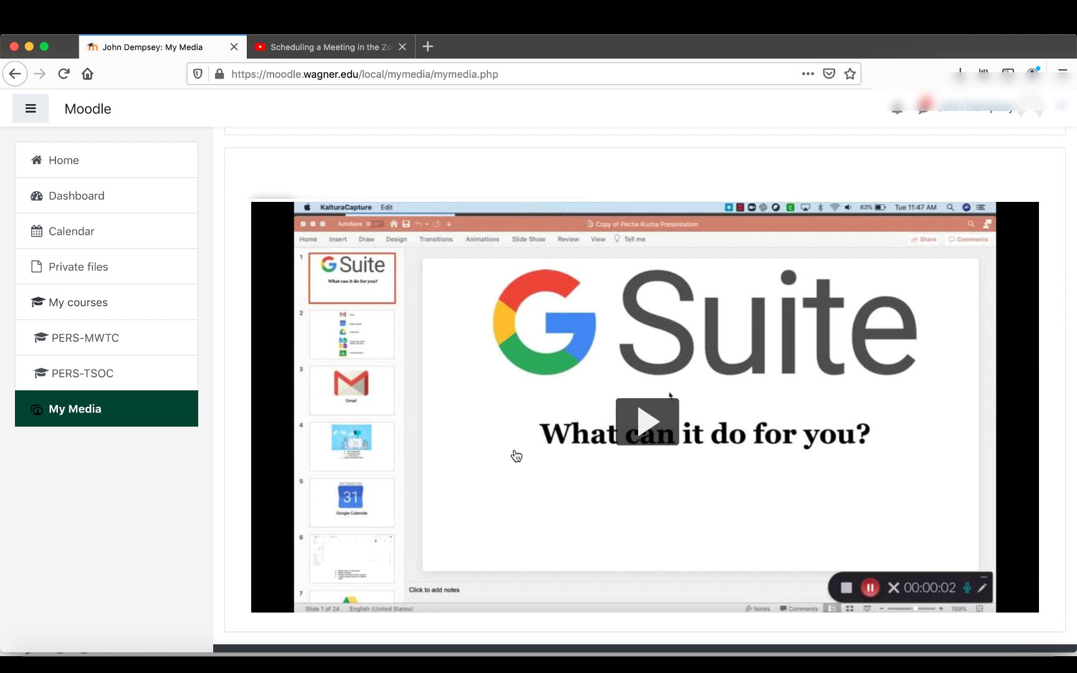
scroll(517, 456, "down", 3)
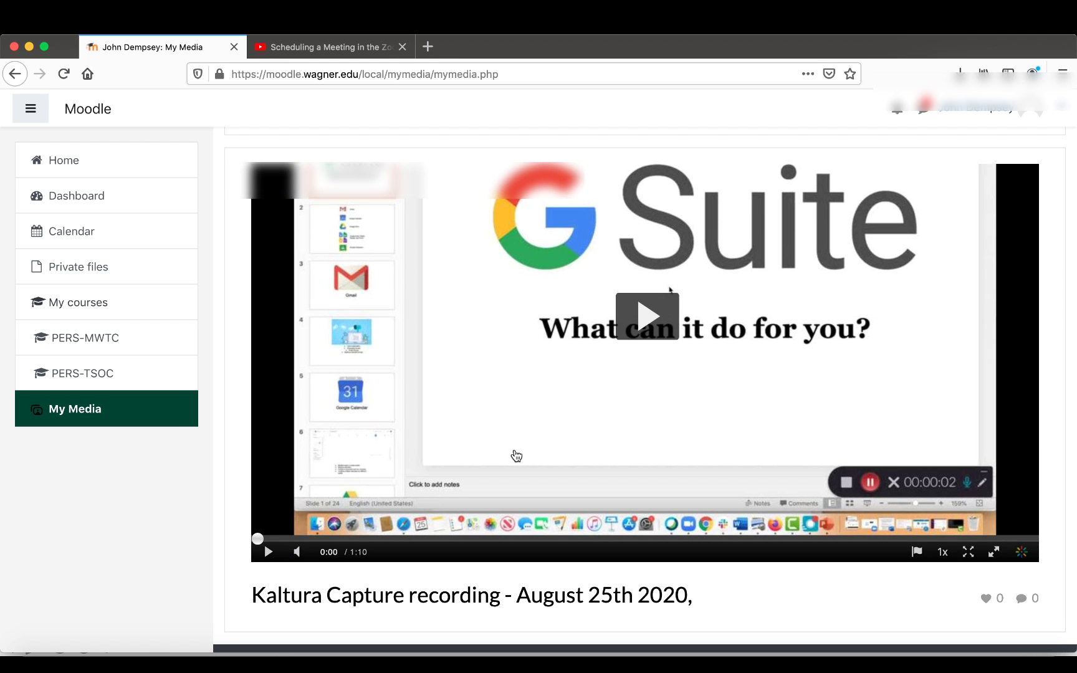
scroll(517, 456, "up", 3)
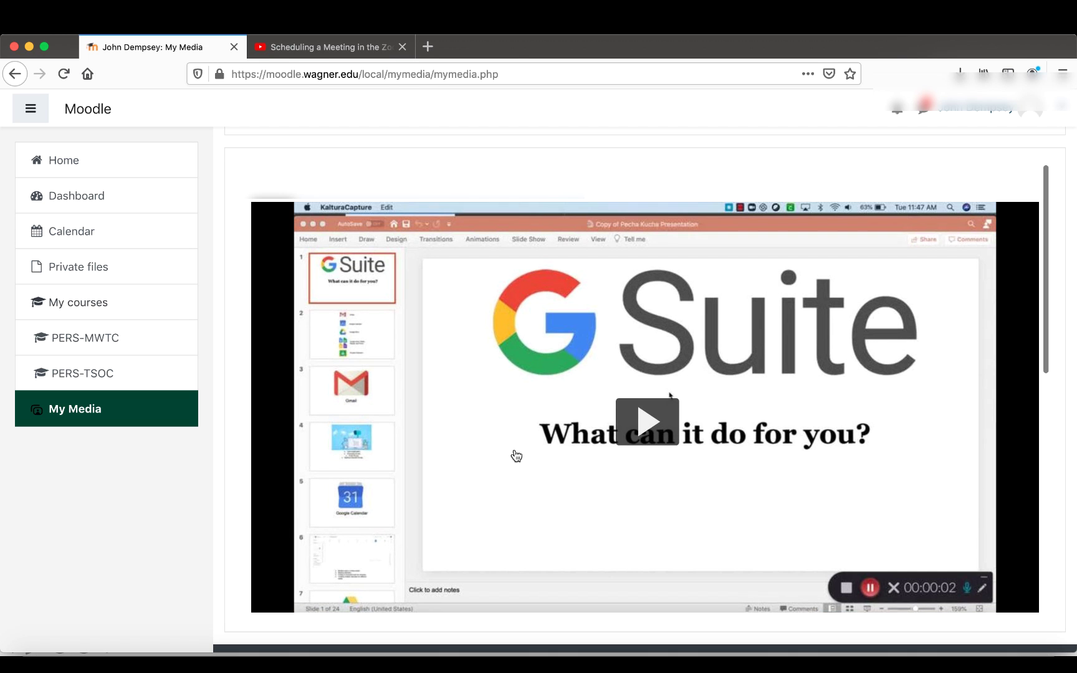
scroll(433, 361, "up", 3)
left_click(313, 214)
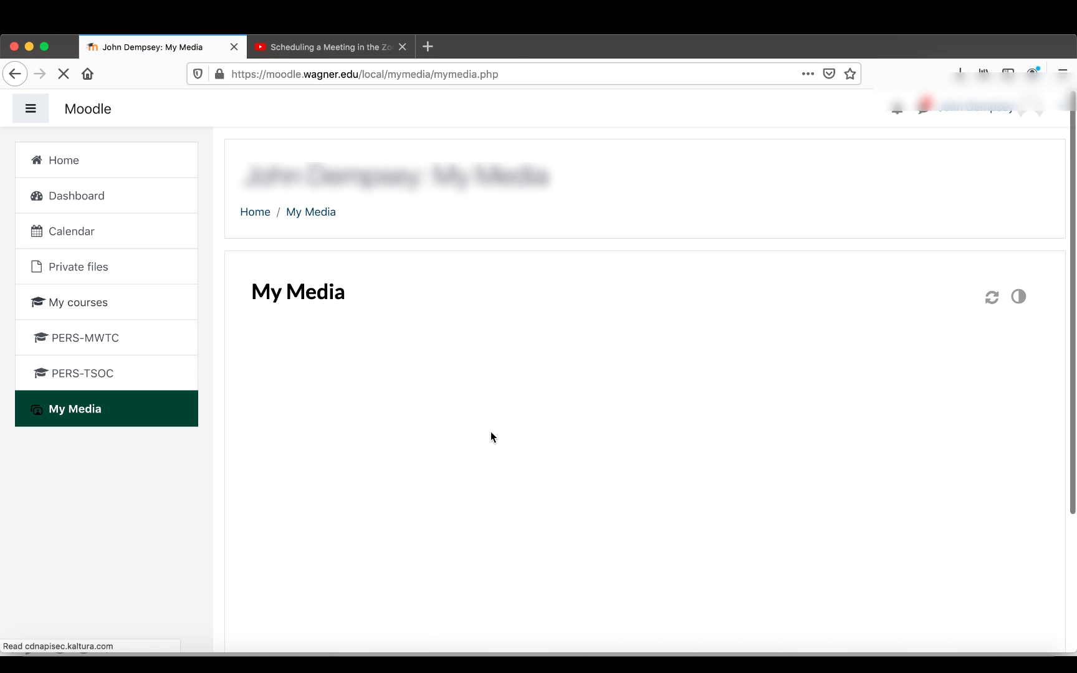